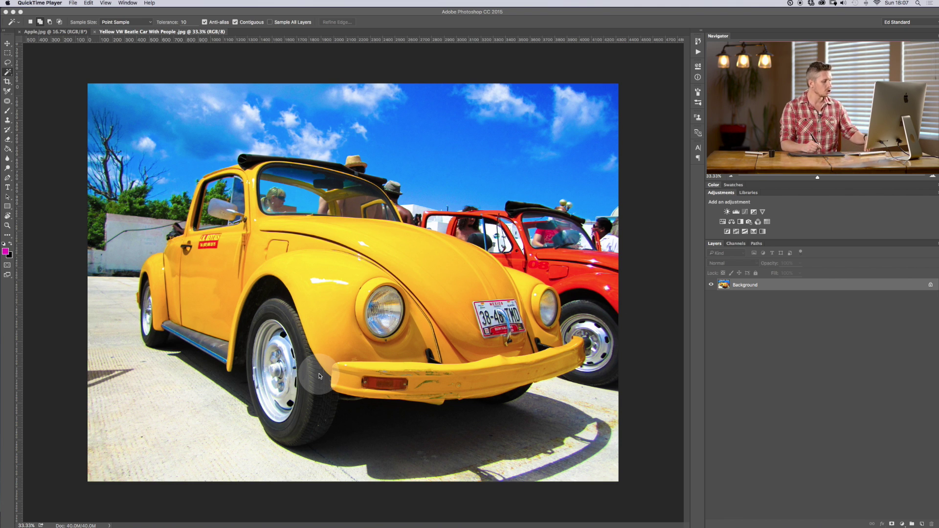
Step: Select the Background layer in the yellow VW Beetle image
left_click(776, 289)
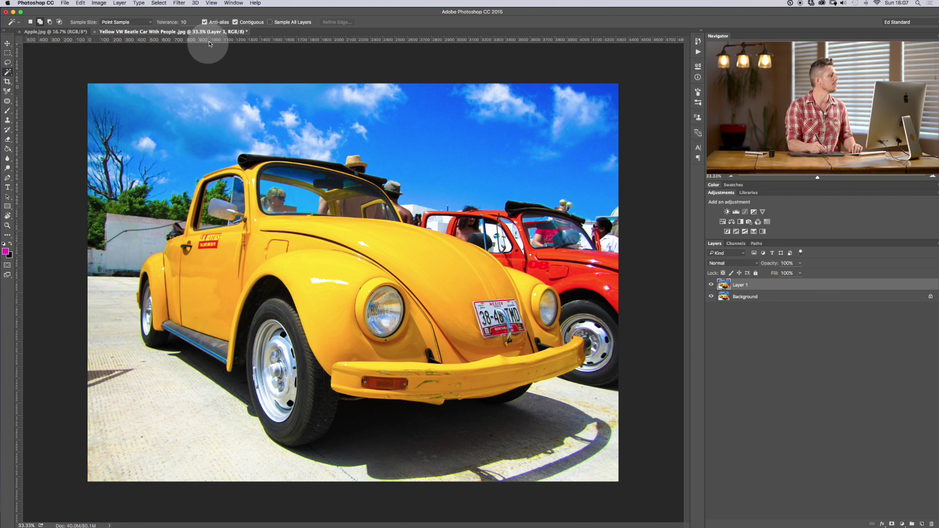
Step: Open Select > Color Range, keep the Grayscale preview, and sample the yellow car body
left_click(161, 4)
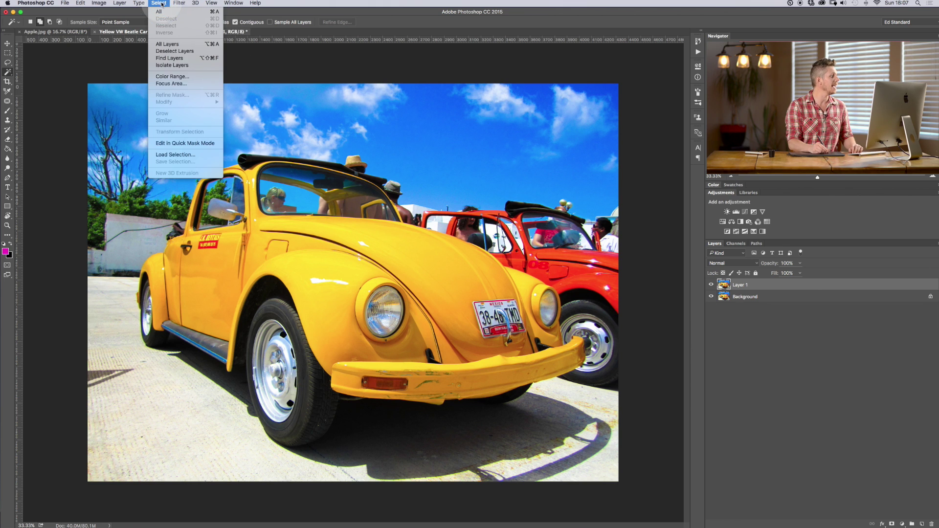
left_click(173, 77)
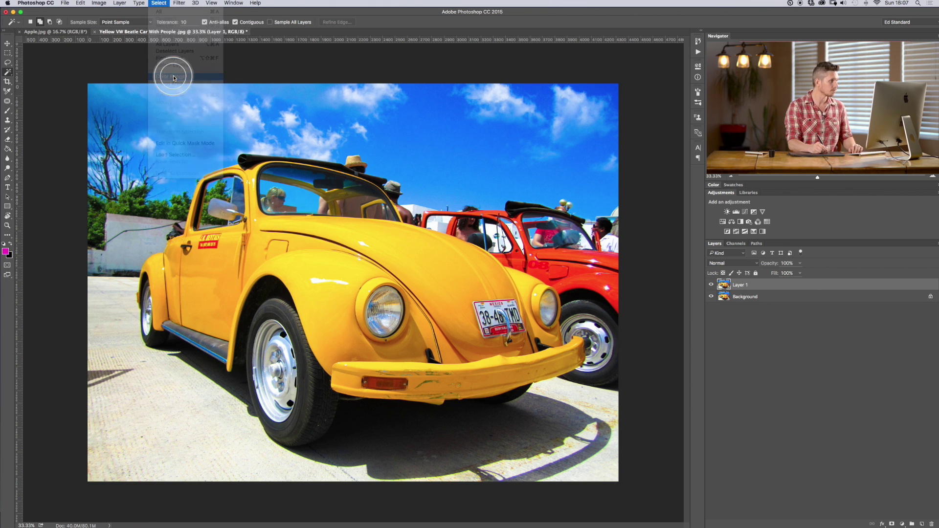
left_click(481, 227)
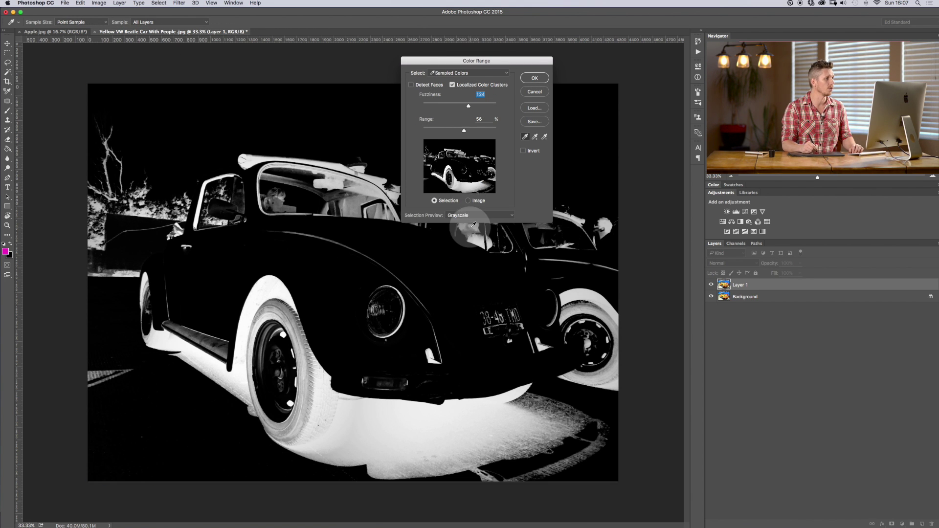
left_click_drag(531, 61, 531, 55)
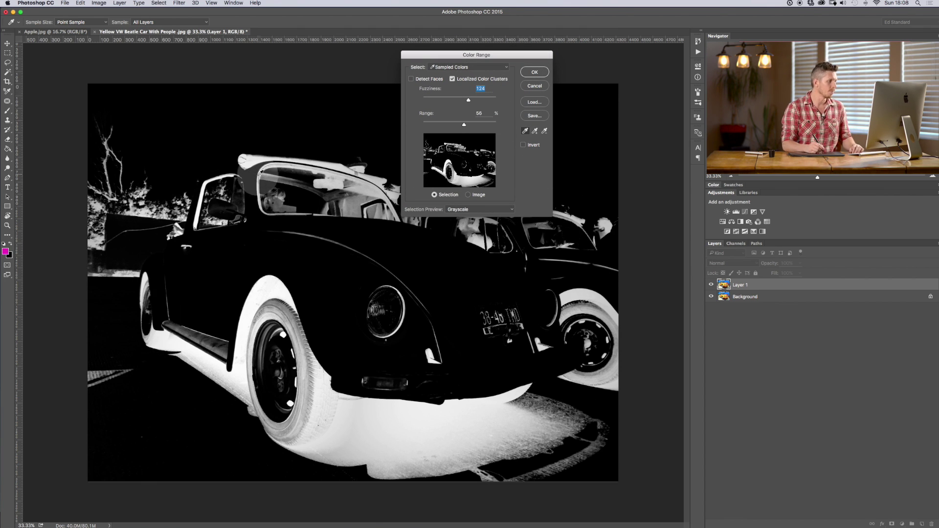
left_click(469, 210)
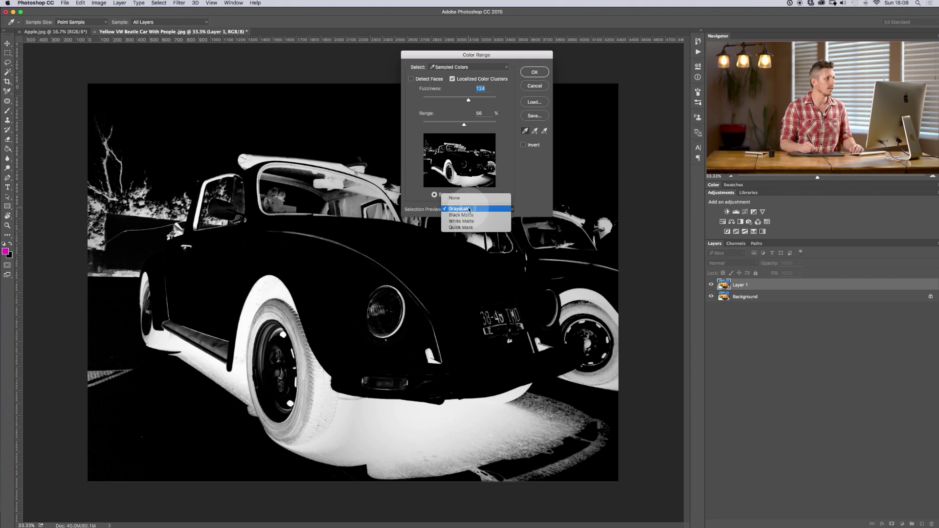
left_click(470, 209)
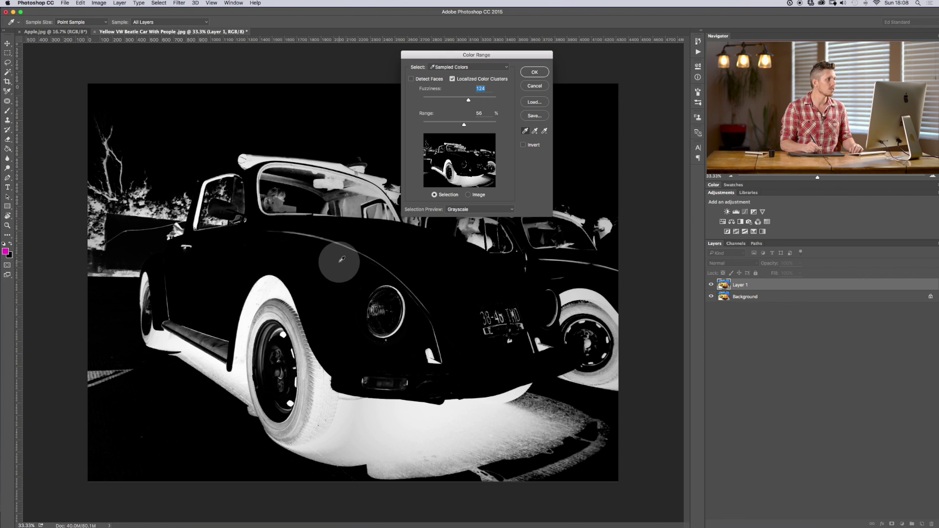
left_click(344, 279)
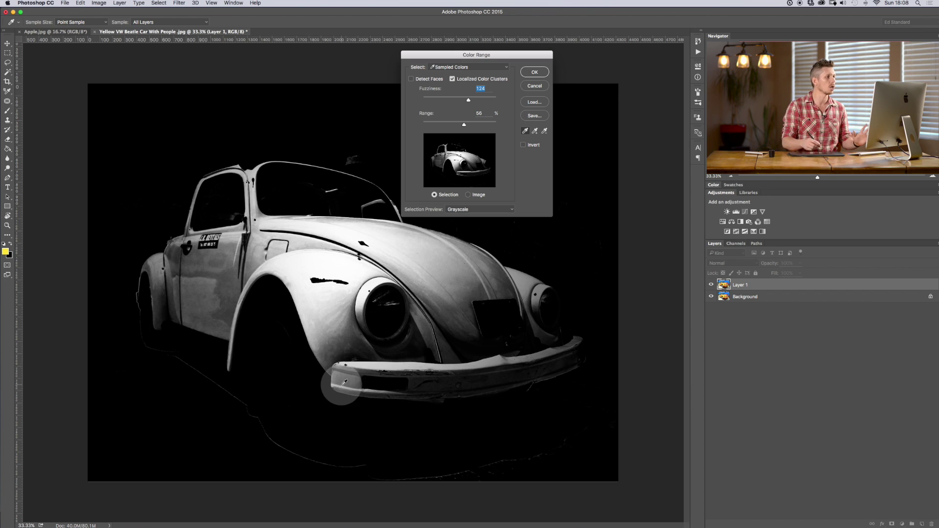
Step: Cycle Selection Preview through Black Matte, White Matte and Quick Mask, then back to Grayscale
left_click(486, 211)
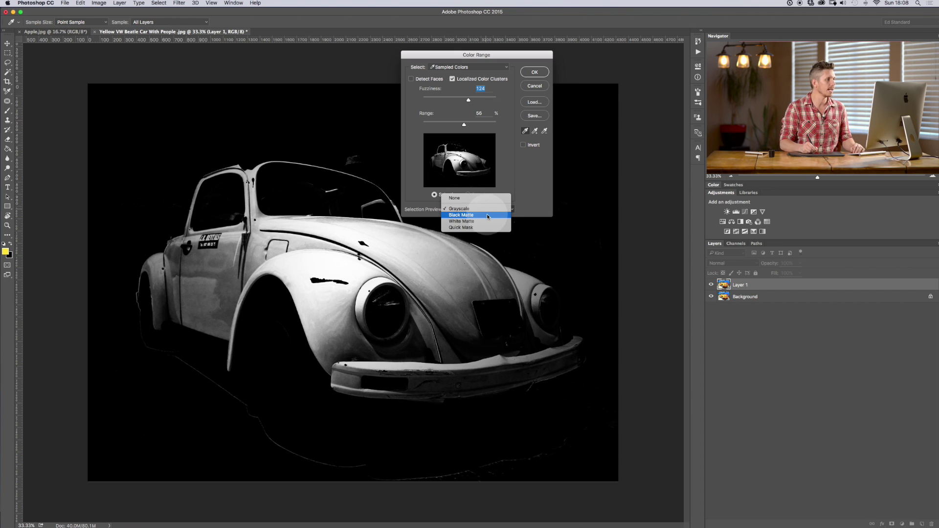
left_click(488, 215)
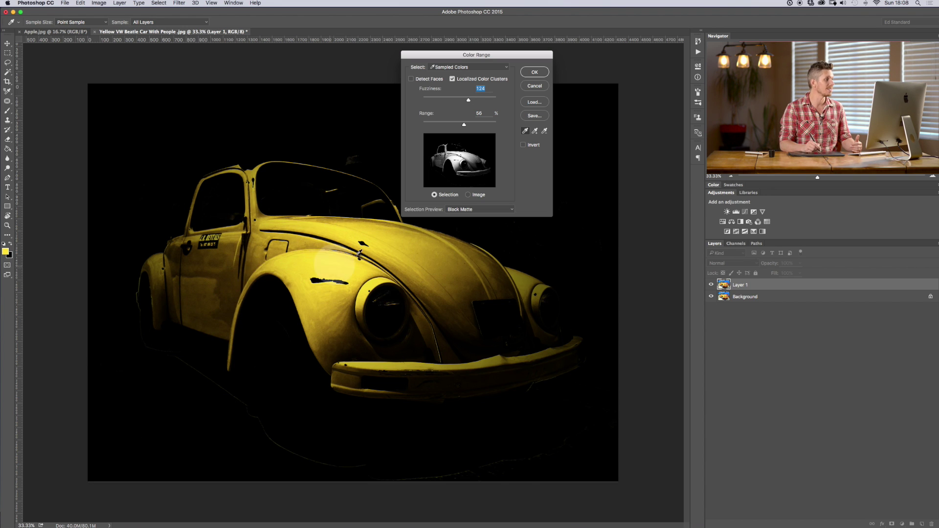
left_click(465, 210)
left_click(467, 216)
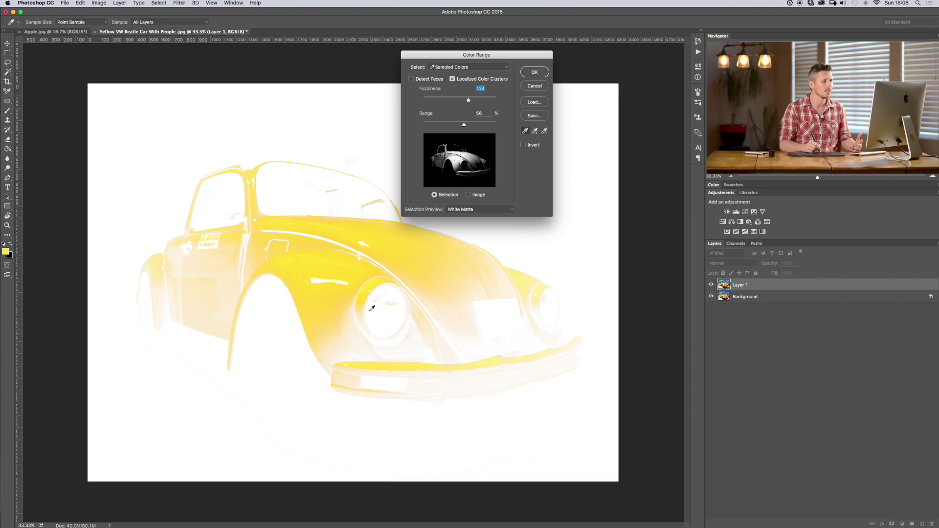
left_click(478, 210)
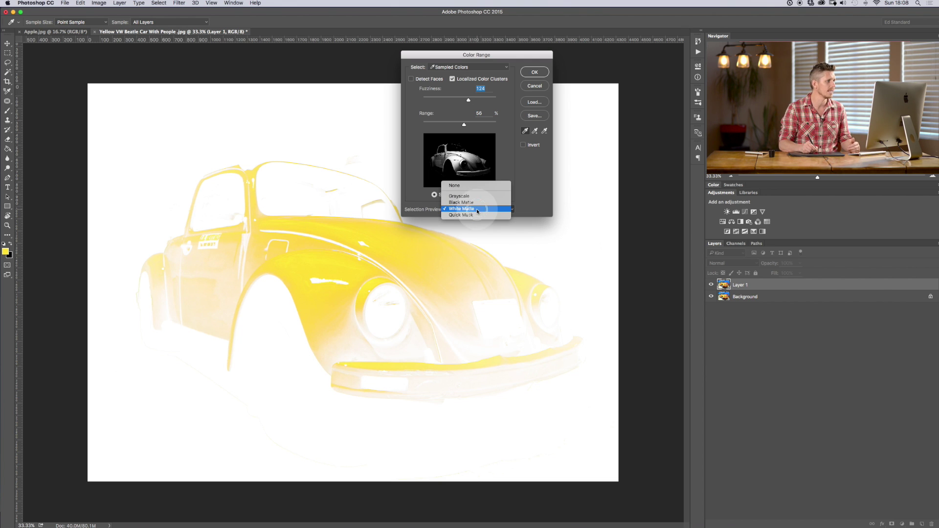
left_click(478, 216)
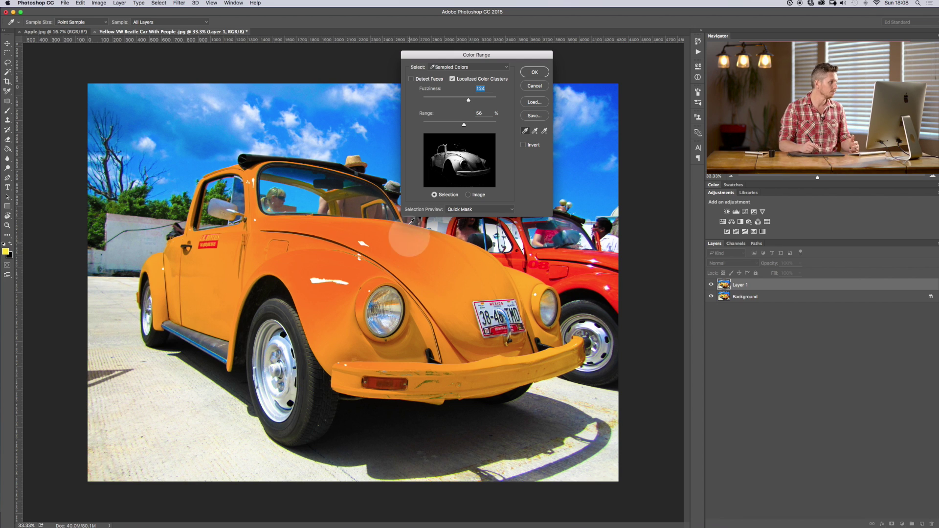
left_click(481, 210)
left_click(482, 193)
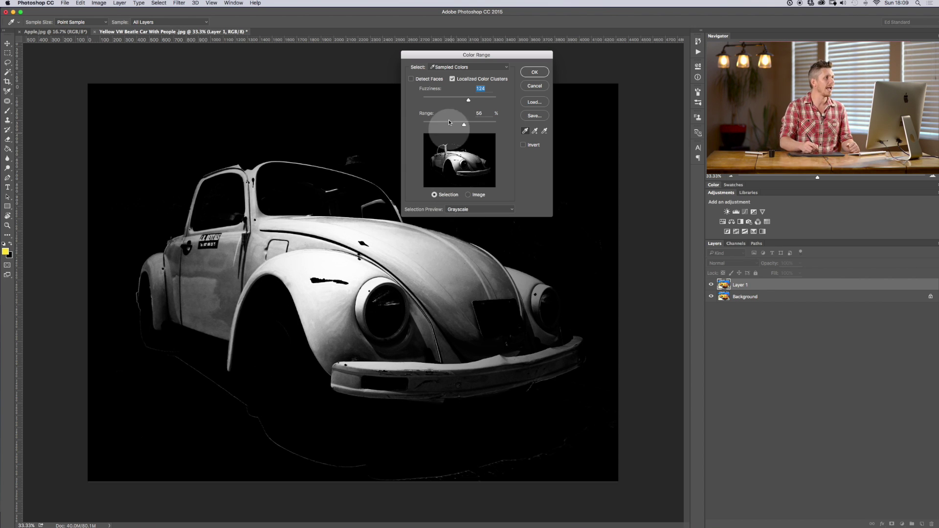
left_click(506, 67)
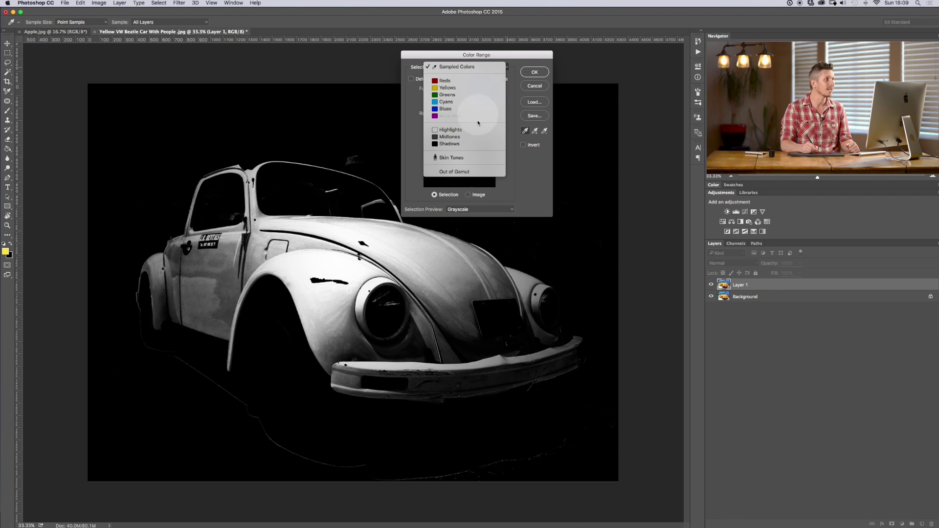
Step: Try the Reds, Yellows, Greens and Cyans presets, then return to Yellows
left_click(476, 82)
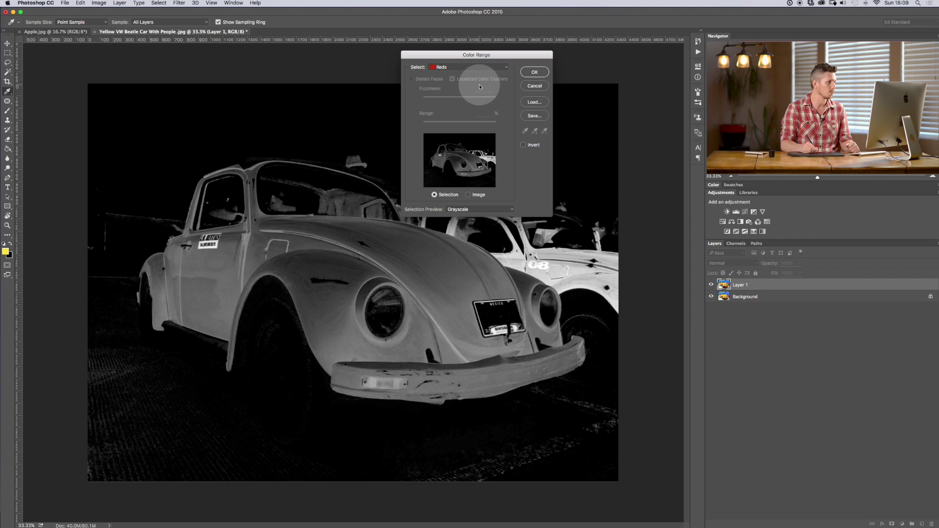
left_click(464, 67)
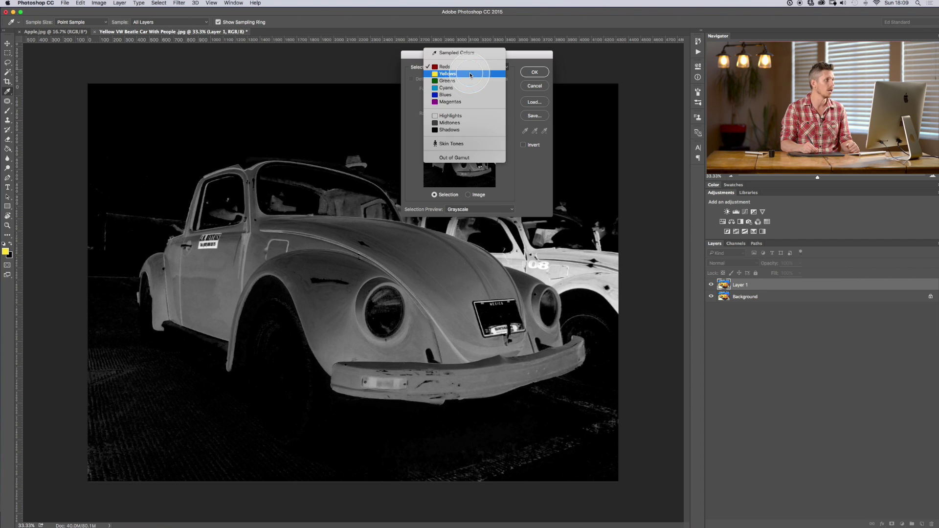
left_click(468, 78)
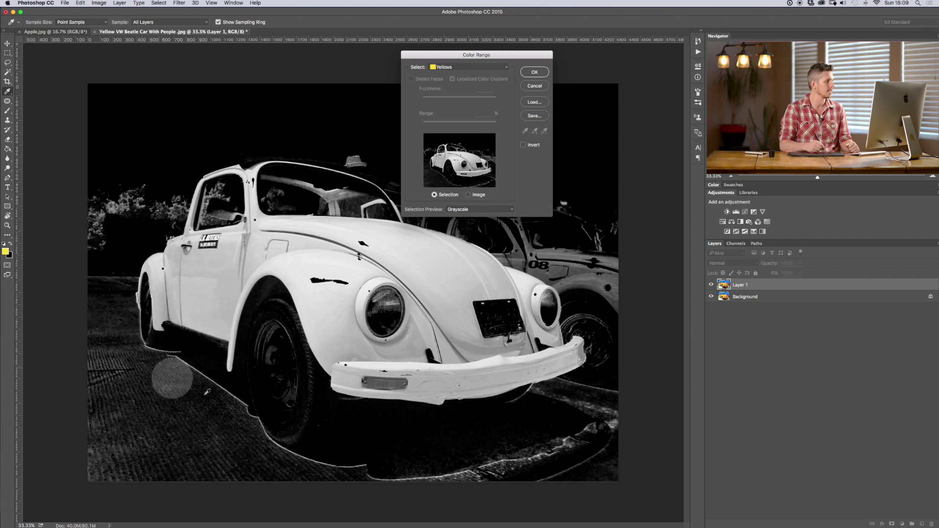
left_click(452, 69)
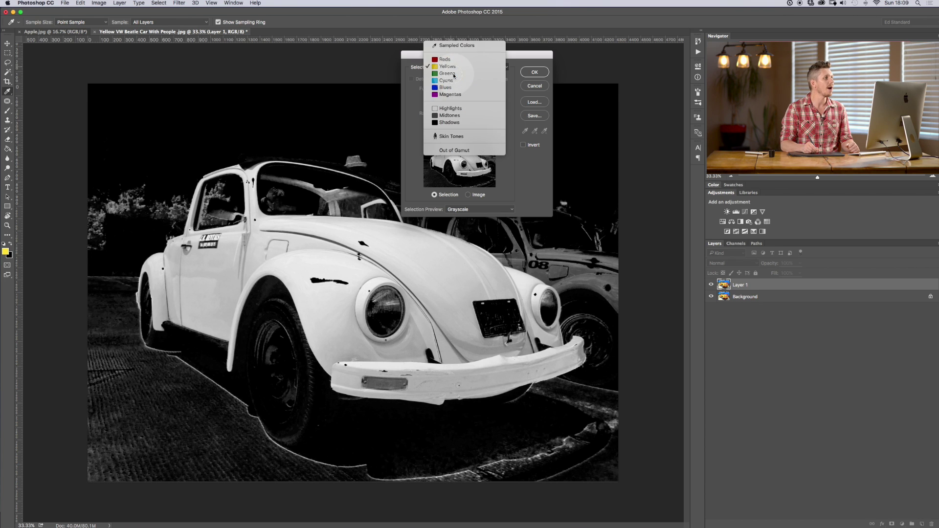
left_click(454, 74)
left_click(456, 70)
left_click(457, 74)
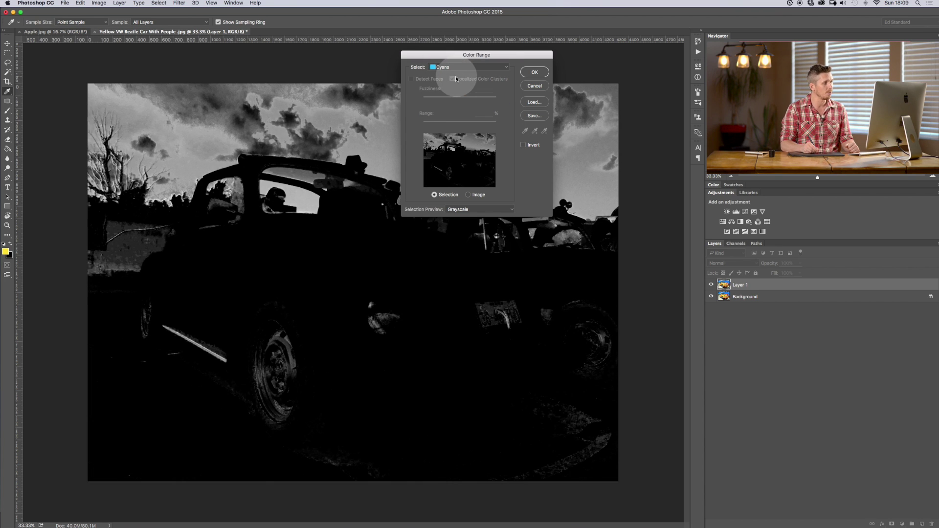
left_click(457, 68)
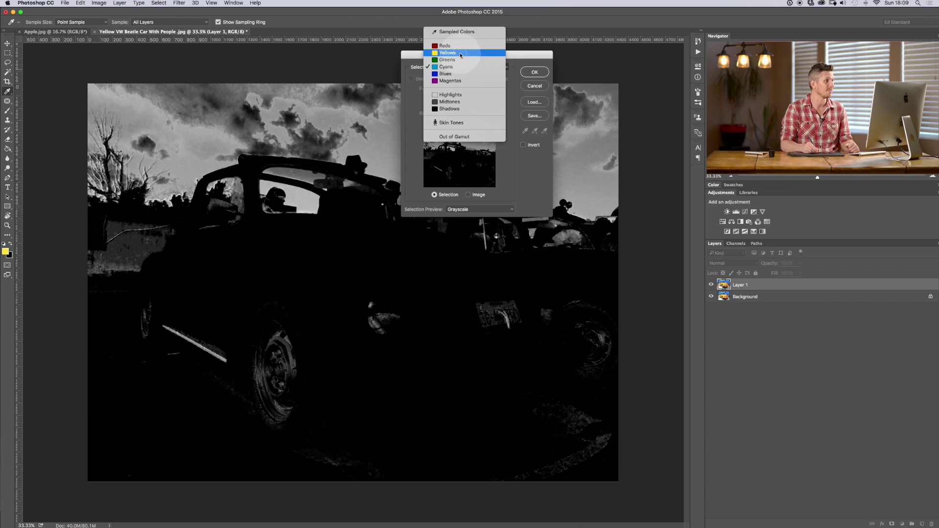
left_click(460, 53)
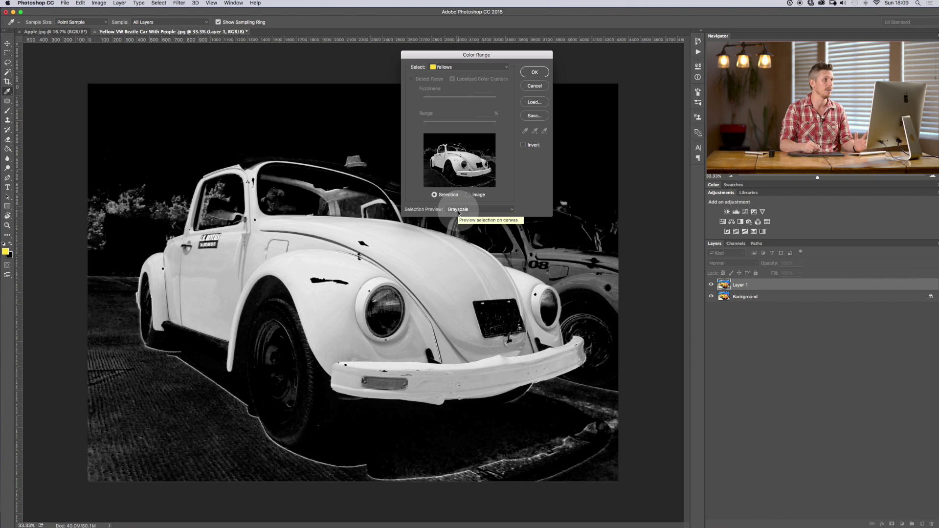
left_click(475, 67)
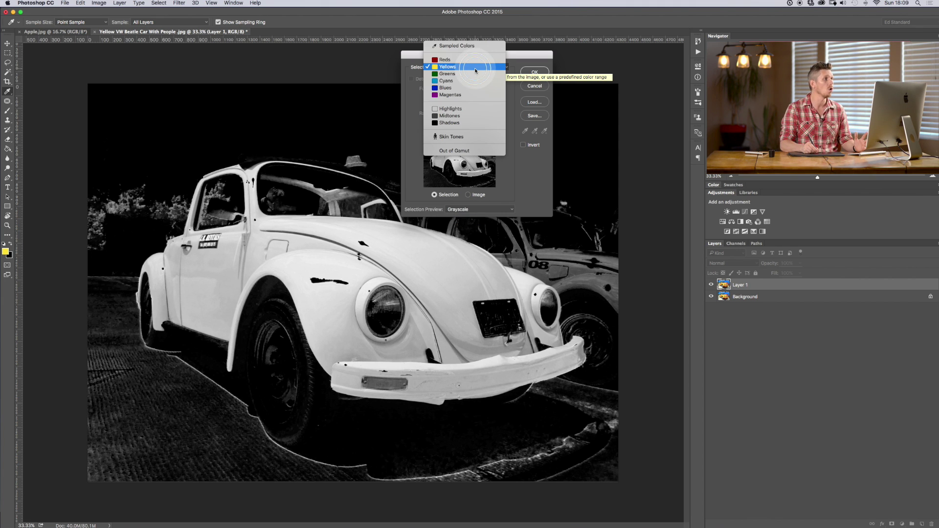
Step: Try the Highlights, Midtones, Shadows and Skin Tones presets, enabling face detection for Skin Tones
left_click(464, 110)
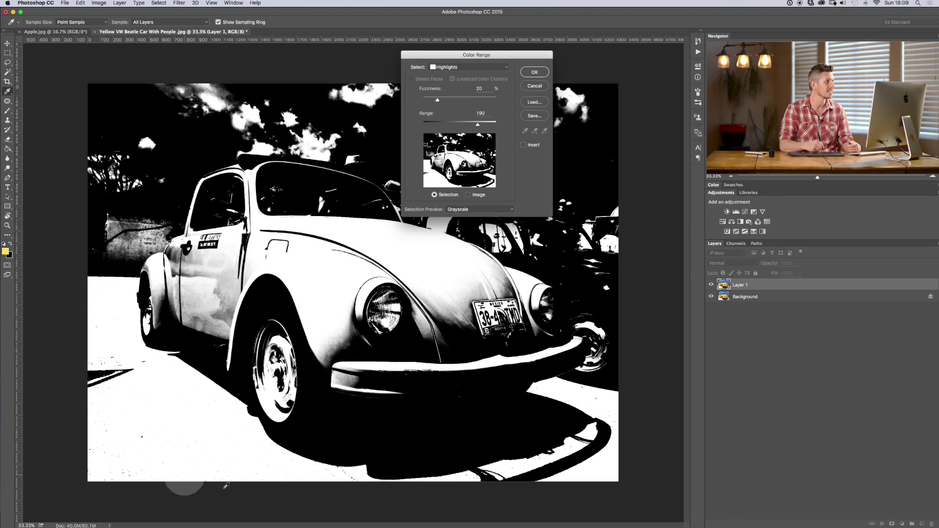
left_click(455, 67)
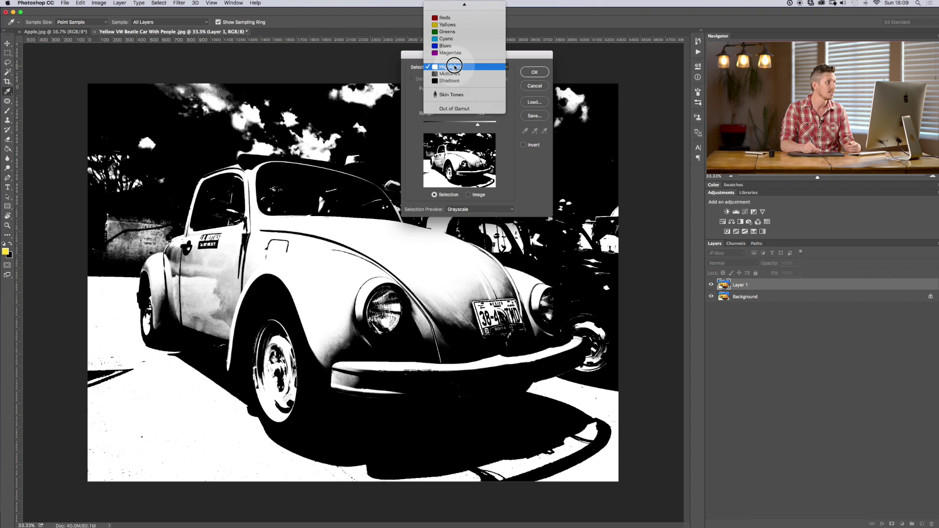
left_click(456, 73)
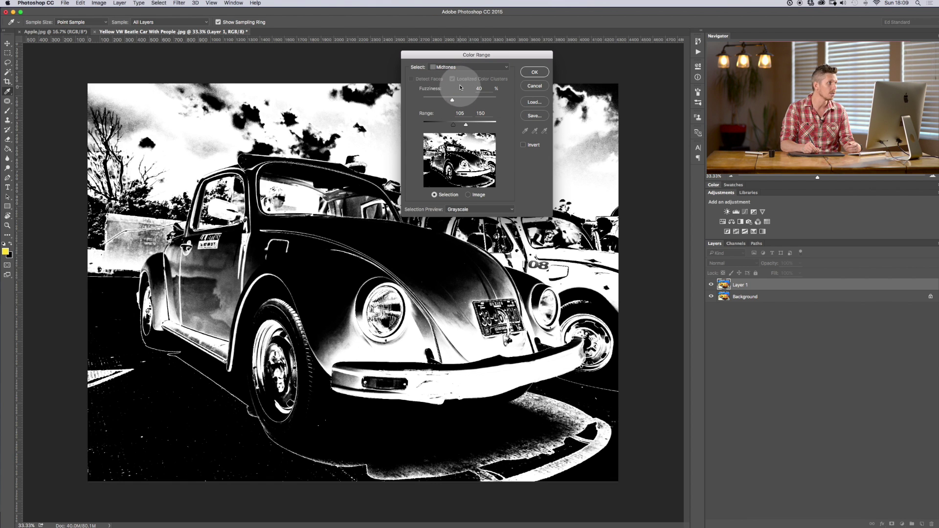
left_click(457, 67)
left_click(460, 75)
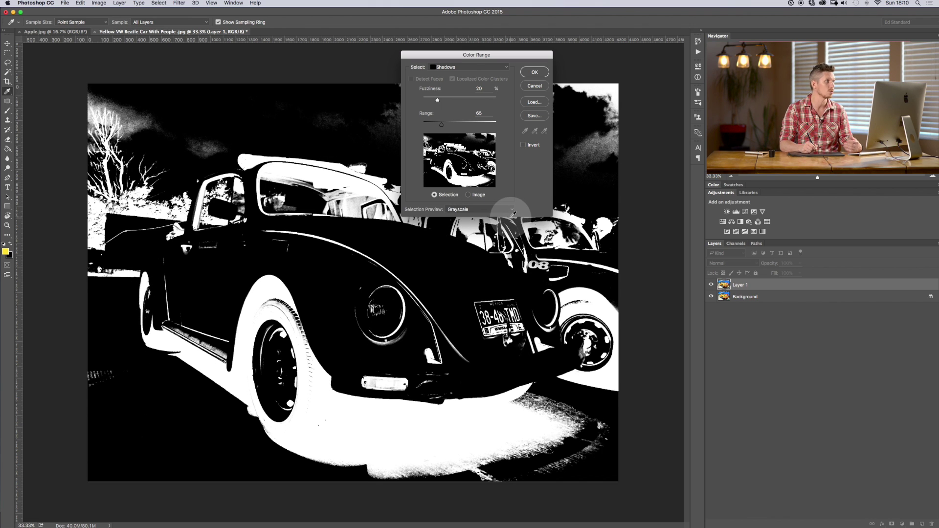
left_click(492, 68)
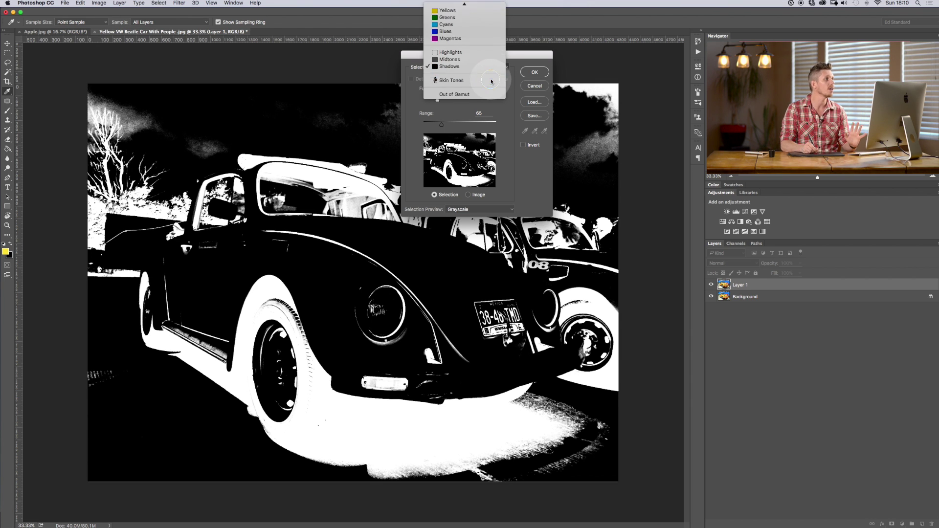
left_click(492, 81)
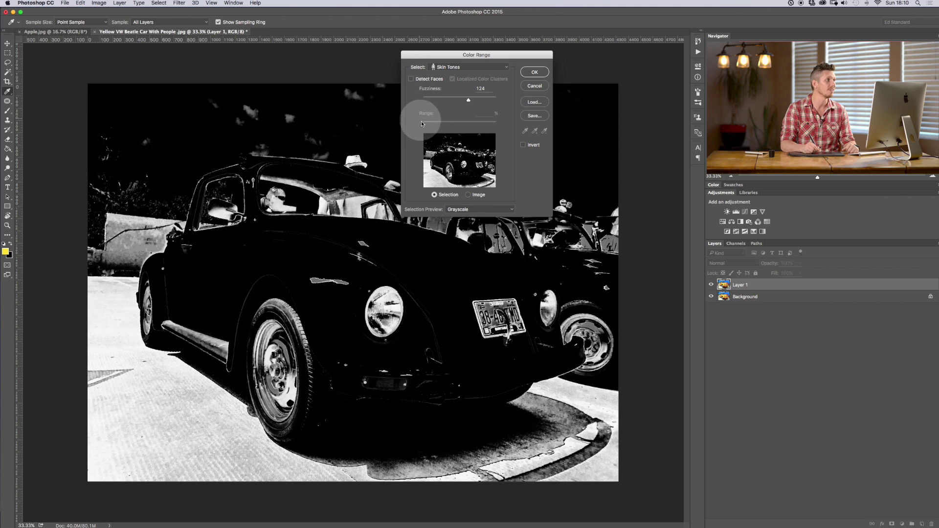
left_click(411, 79)
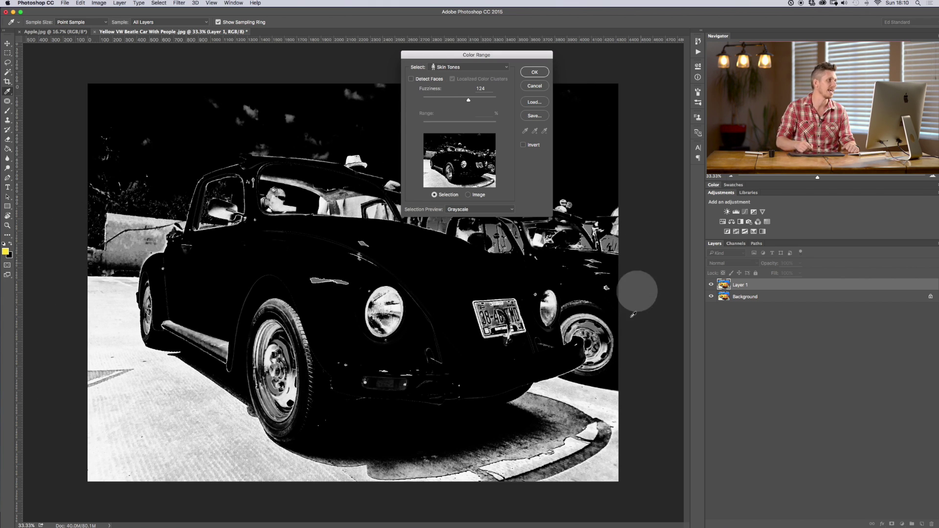
Step: Try Out of Gamut, then switch the selection back to Sampled Colors
left_click(468, 69)
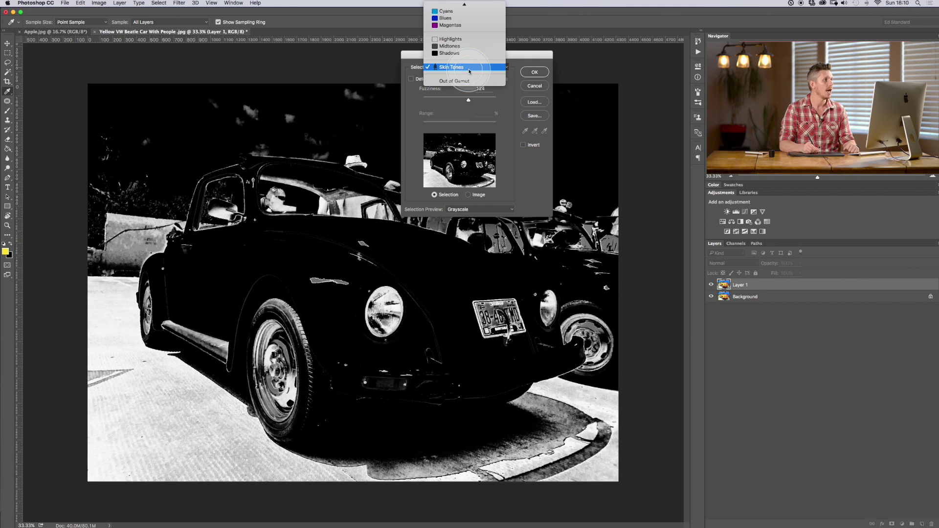
left_click(471, 81)
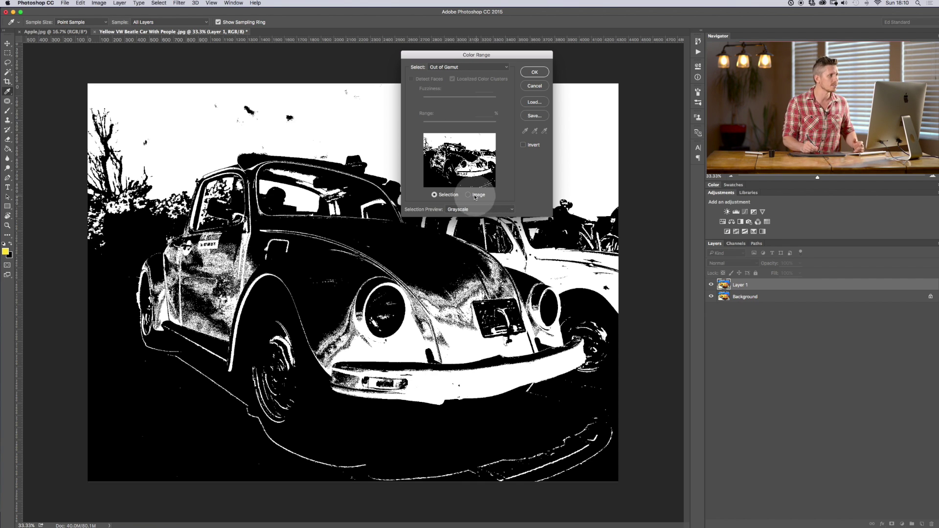
left_click(474, 67)
mouse_move(468, 4)
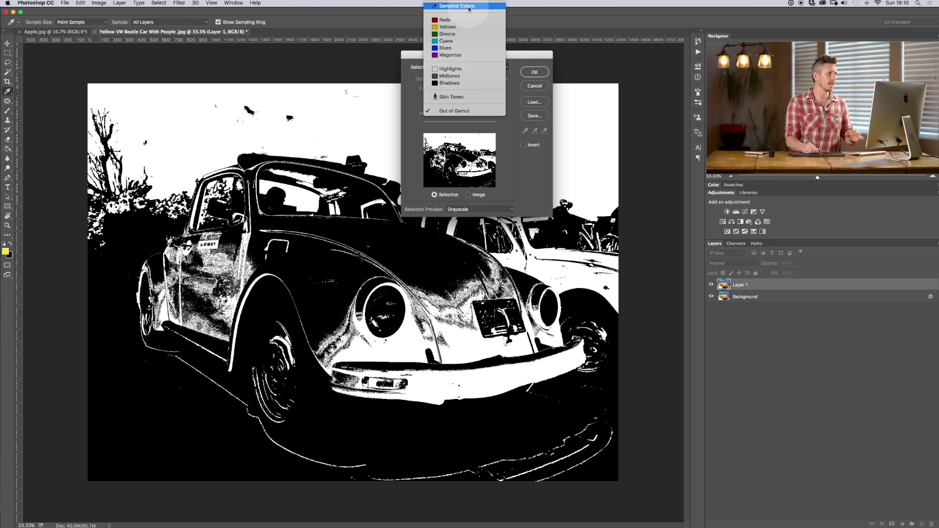
left_click(467, 7)
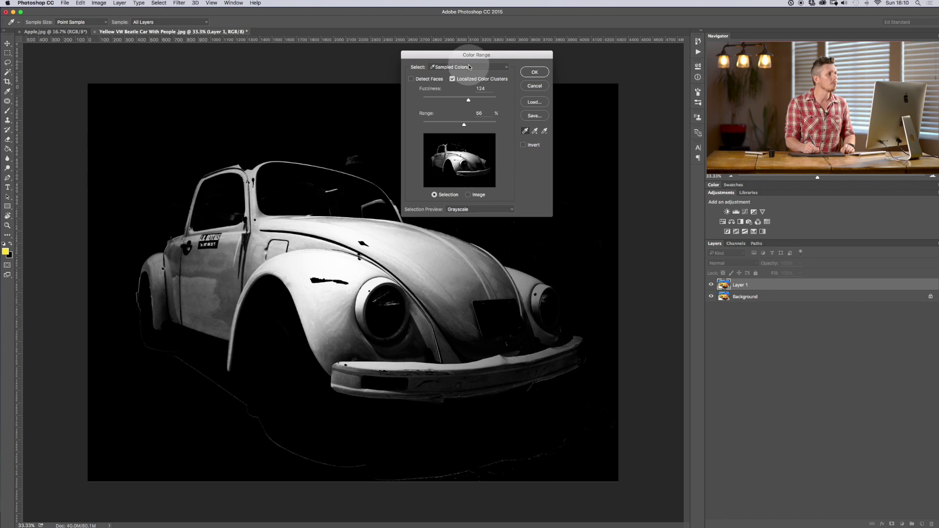
Step: Keep Sampled Colors and test Fuzziness, dropping it to 10 while sampling the car body
left_click(470, 68)
left_click(469, 69)
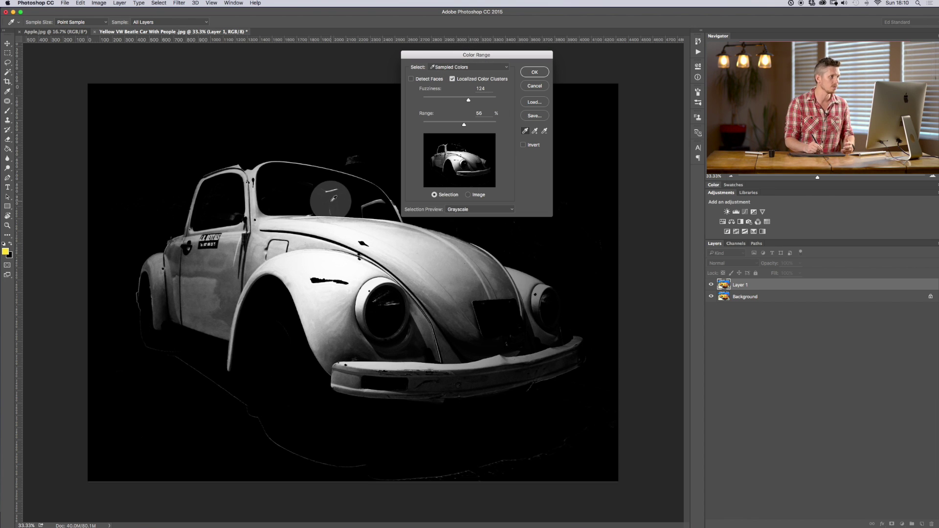
mouse_move(468, 100)
left_mouse_down()
mouse_move(413, 100)
mouse_move(480, 100)
mouse_move(472, 126)
mouse_move(412, 133)
mouse_move(493, 132)
mouse_move(466, 125)
mouse_move(462, 100)
mouse_move(475, 118)
mouse_move(481, 101)
mouse_move(441, 101)
mouse_move(463, 104)
left_mouse_up()
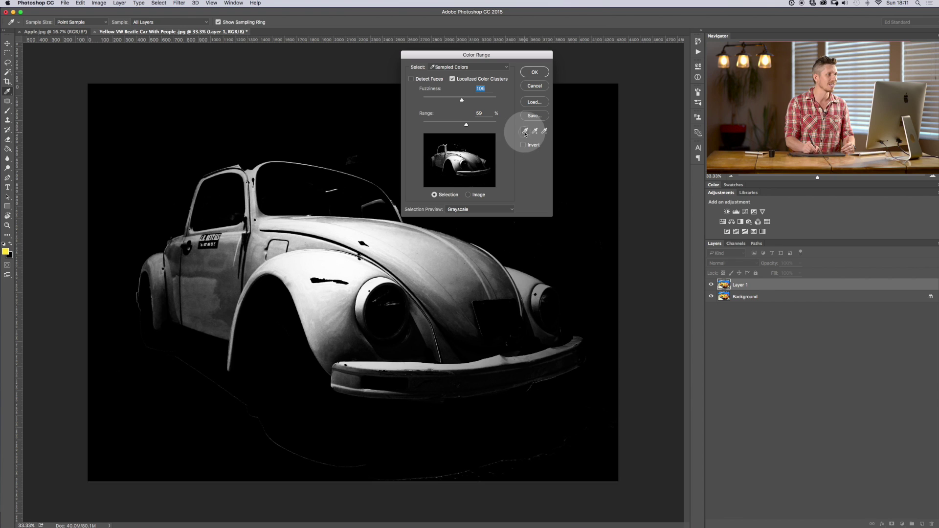
left_click(343, 235)
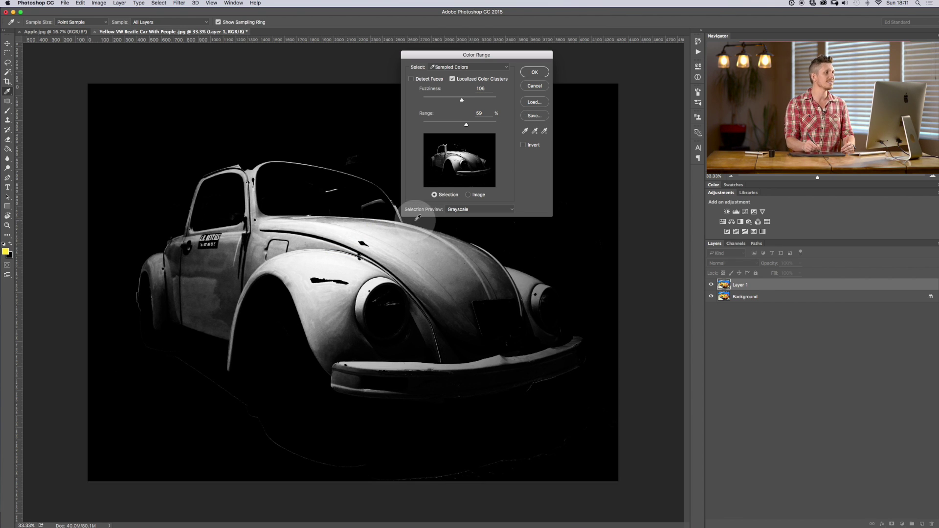
left_click_drag(451, 101, 427, 101)
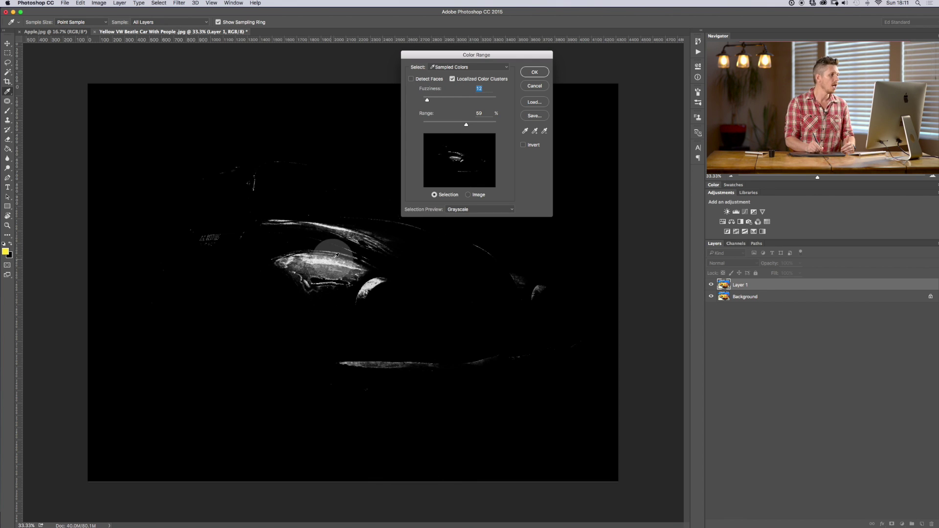
mouse_move(331, 258)
left_mouse_down()
mouse_move(325, 286)
mouse_move(333, 254)
left_mouse_up()
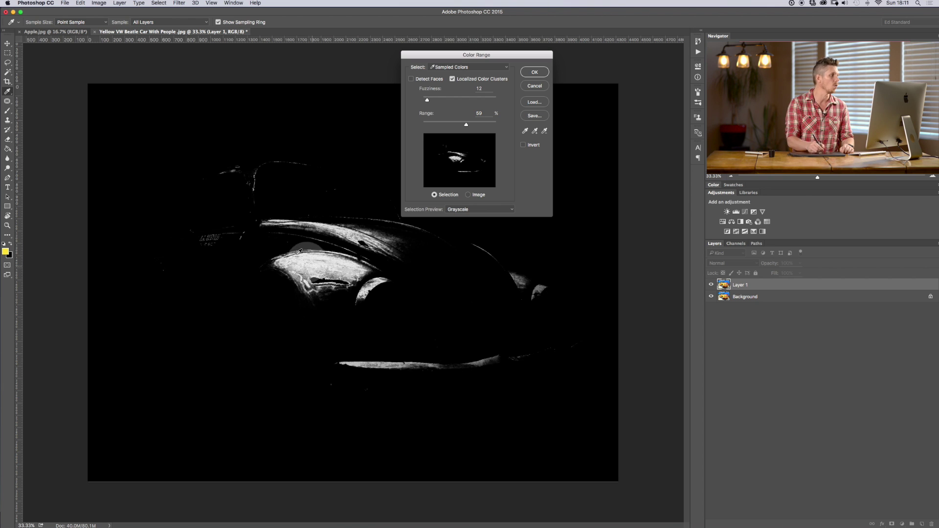
Step: Sample the sky and white car body, then set Fuzziness to 96 and Range to 30%
mouse_move(152, 116)
left_mouse_down()
mouse_move(158, 128)
mouse_move(224, 115)
mouse_move(462, 117)
mouse_move(482, 96)
mouse_move(503, 116)
mouse_move(502, 156)
left_mouse_up()
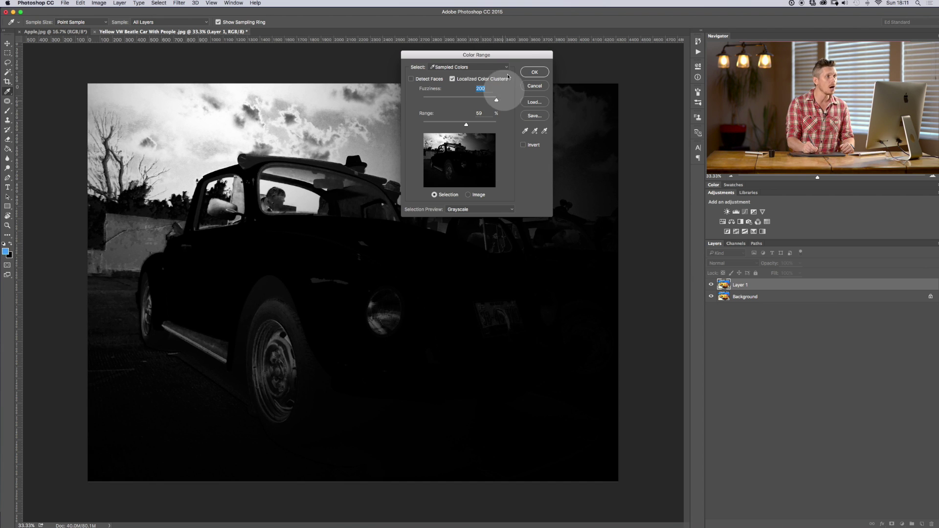
left_click_drag(516, 54, 702, 77)
left_click(447, 133)
mouse_move(447, 133)
left_mouse_down()
mouse_move(435, 140)
mouse_move(455, 160)
left_mouse_up()
left_click_drag(394, 193, 327, 259)
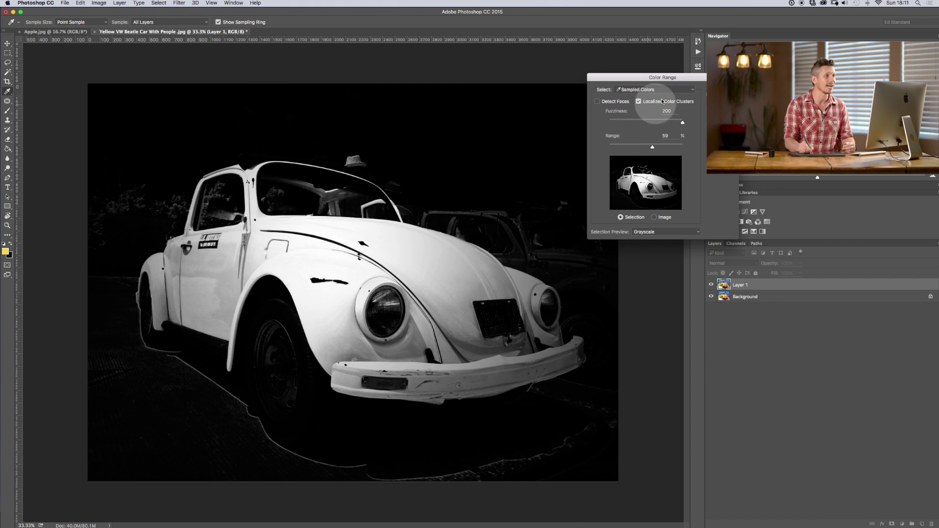
left_click_drag(683, 80, 629, 54)
mouse_move(579, 96)
left_mouse_down()
mouse_move(622, 96)
mouse_move(591, 99)
left_mouse_up()
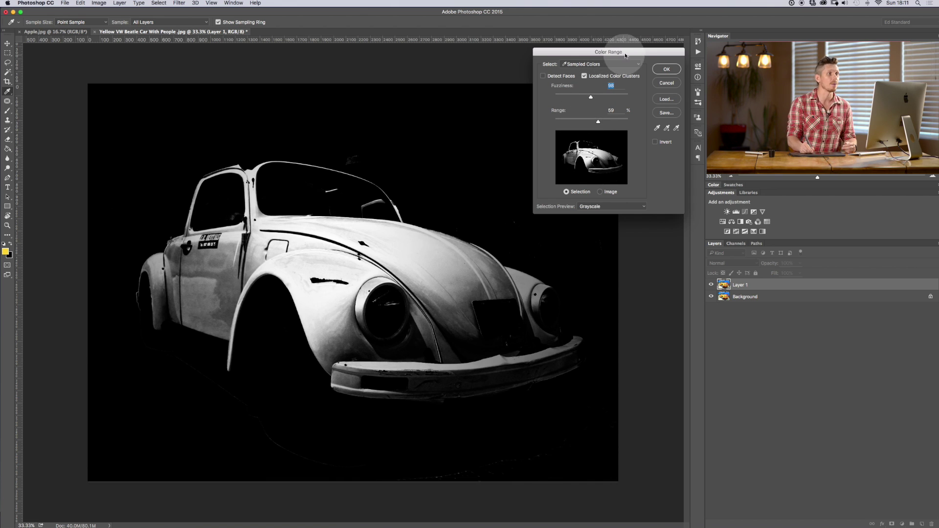
left_click_drag(630, 51, 609, 53)
left_click(584, 86)
left_click_drag(569, 100, 555, 123)
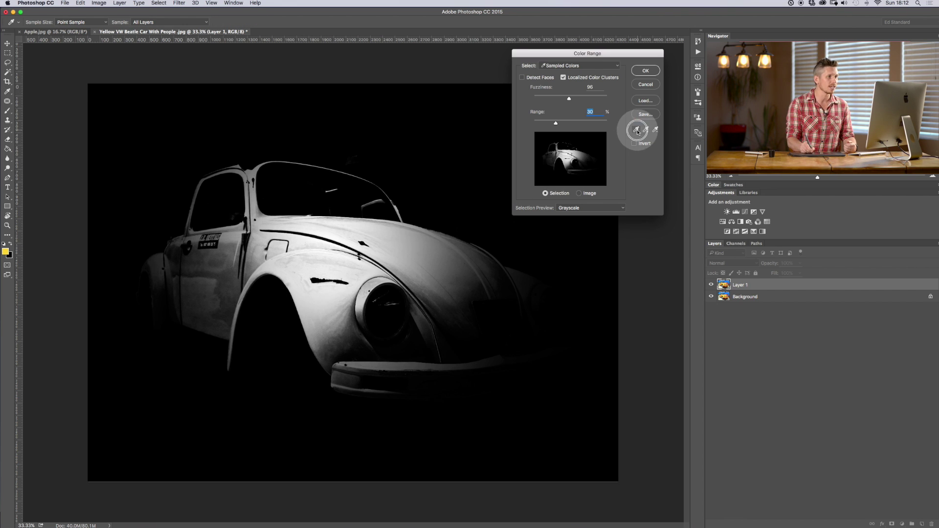
Step: Resample the hood, test Range at 11% and 86%, then set Range to 100%
left_click(330, 230)
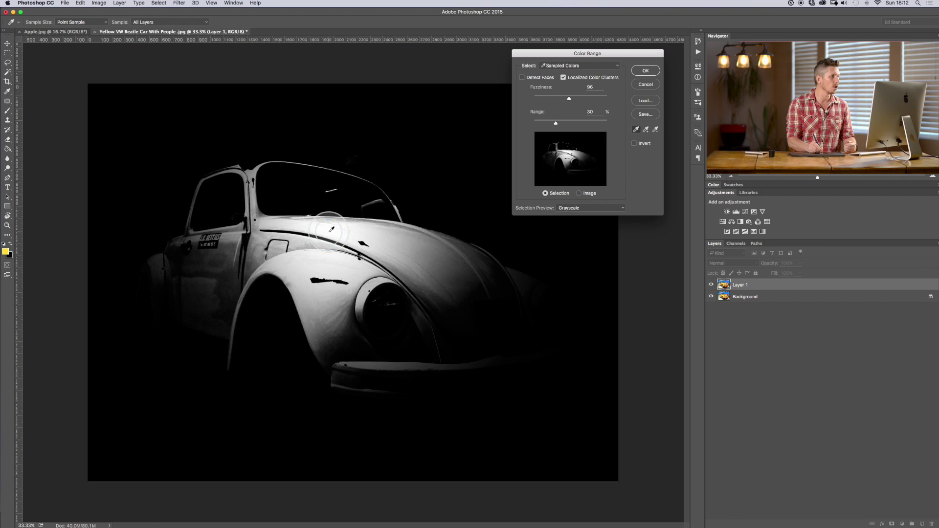
left_click_drag(545, 124, 540, 122)
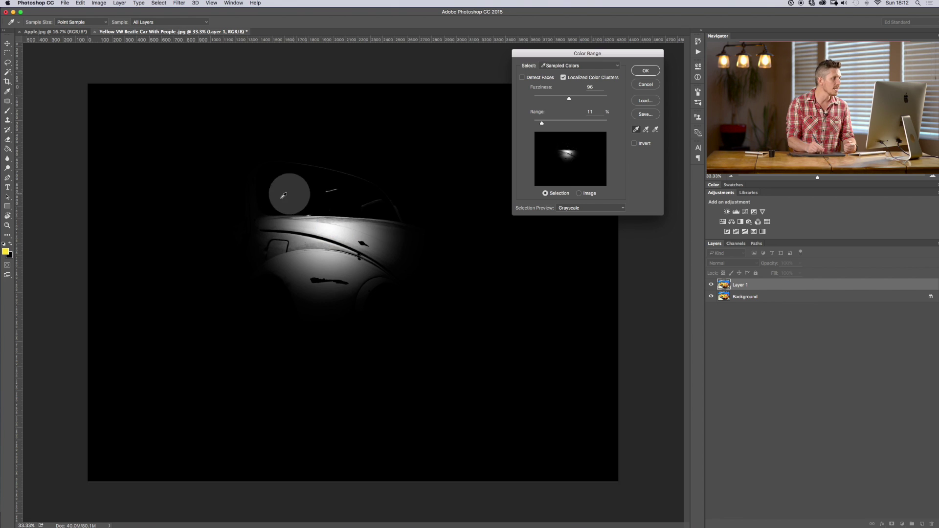
left_click(597, 123)
left_click_drag(606, 123, 610, 128)
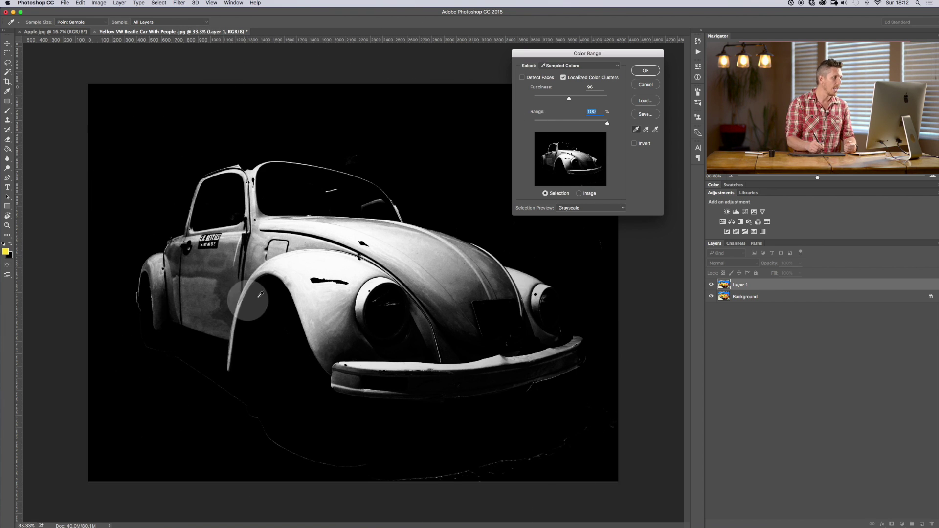
left_click(361, 252)
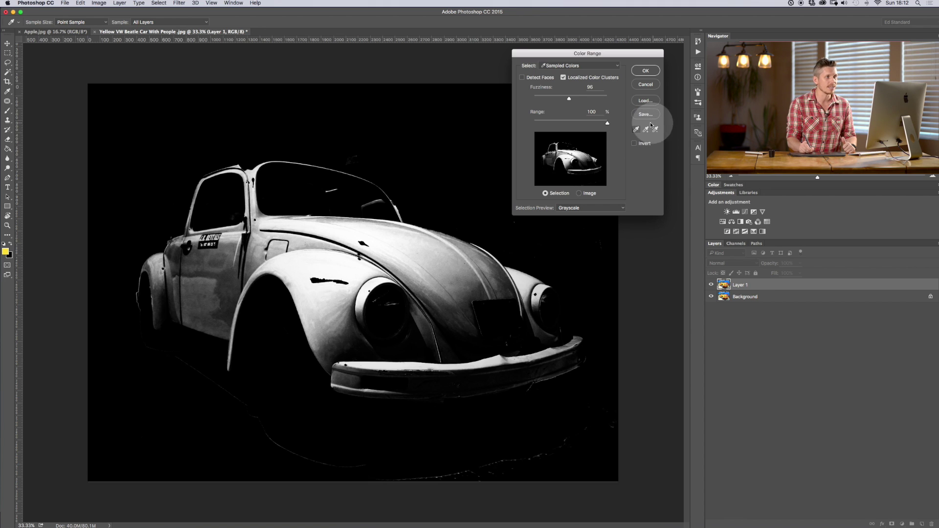
Step: Resample the car body with the single eyedropper and raise Fuzziness to 115
left_click(636, 130)
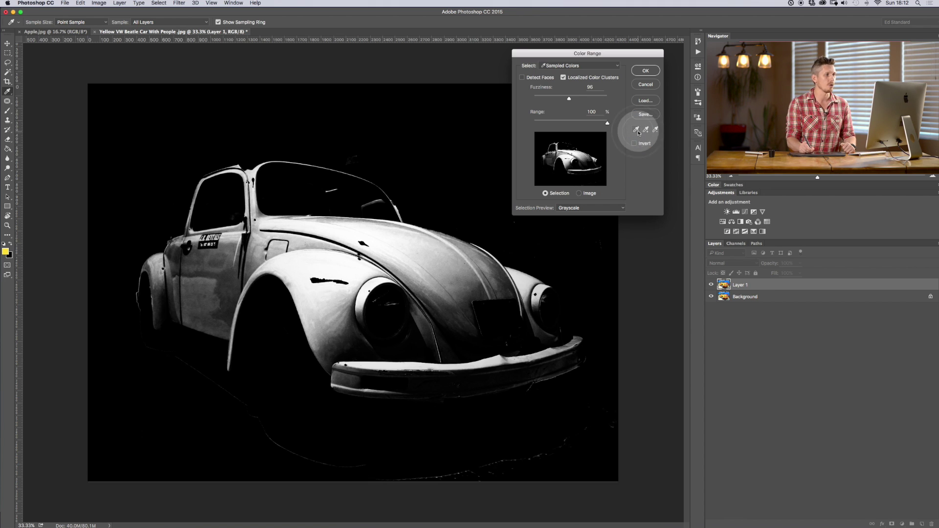
left_click(338, 249)
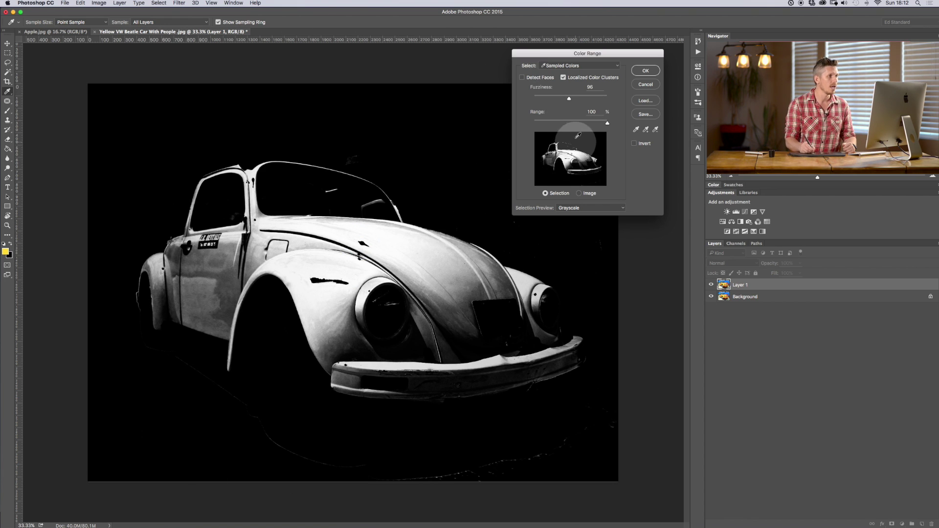
left_click_drag(568, 98, 571, 98)
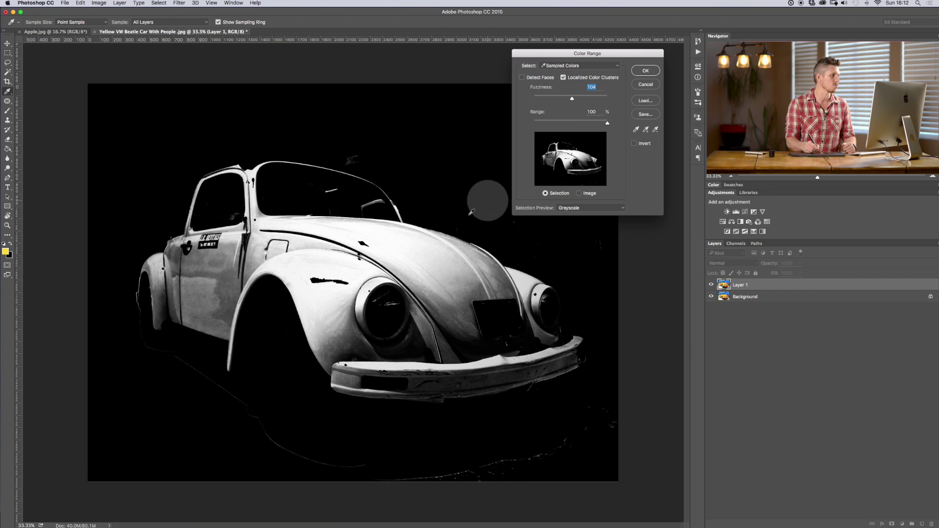
key("Down")
key("Down")
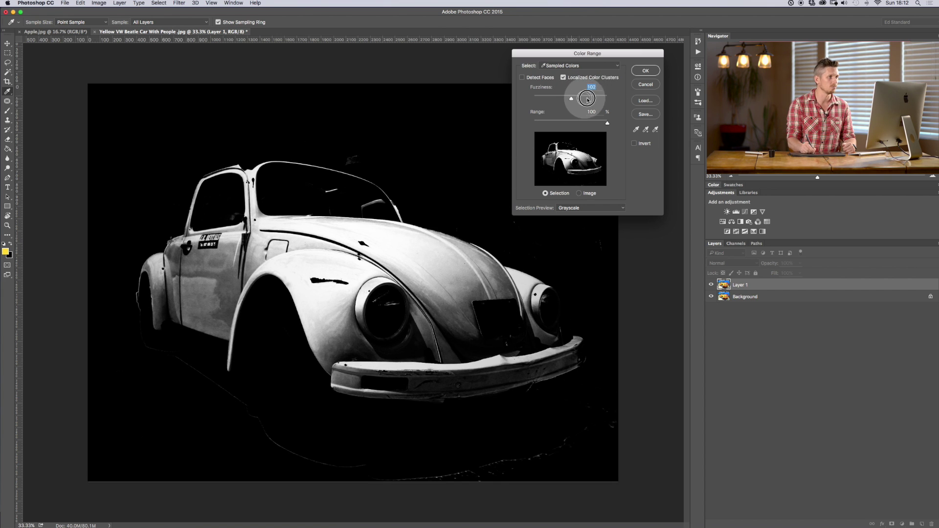
key("Up")
key("Up")
key("Up")
key("Up")
key("Up")
key("Up")
key("Up")
key("Up")
key("Up")
key("Up")
key("Up")
key("Up")
key("Up")
key("Up")
key("Up")
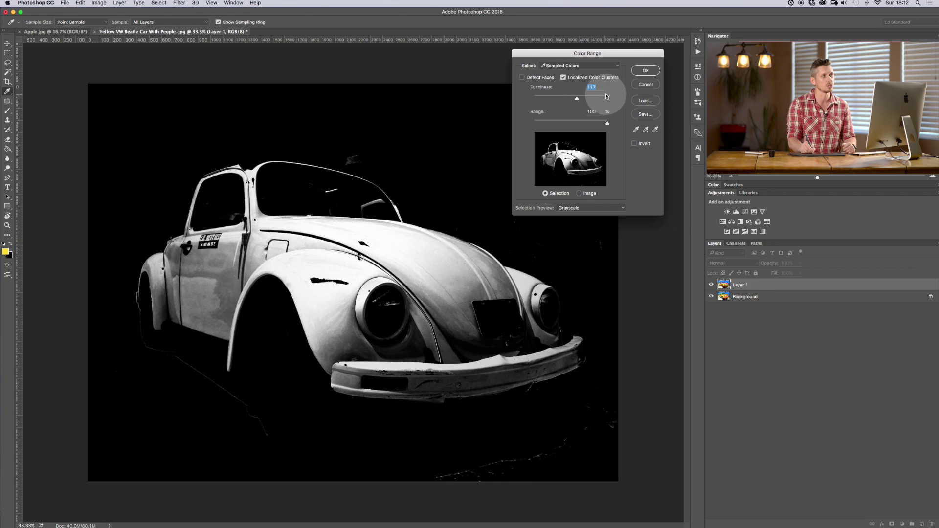
left_click_drag(574, 100, 574, 100)
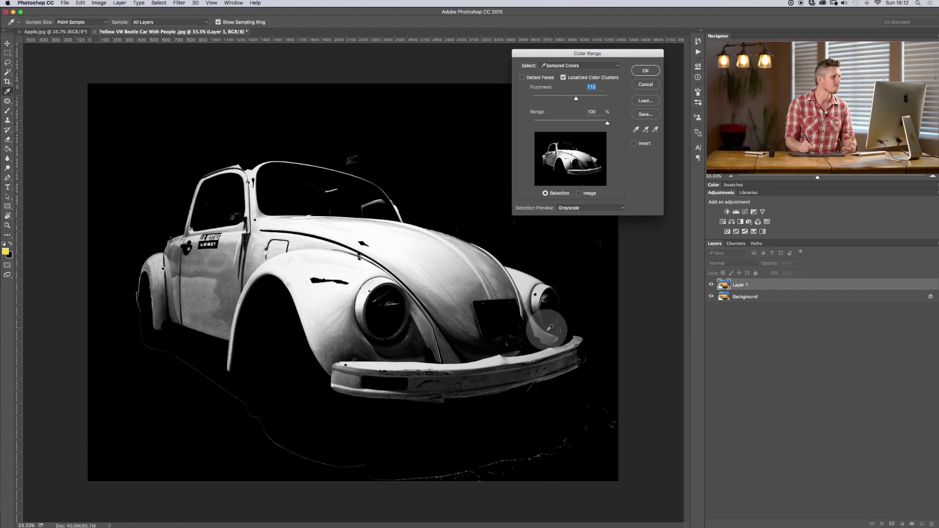
mouse_move(549, 327)
left_mouse_down()
mouse_move(603, 400)
mouse_move(443, 375)
mouse_move(483, 379)
mouse_move(491, 430)
mouse_move(483, 379)
left_mouse_up()
left_click(576, 98)
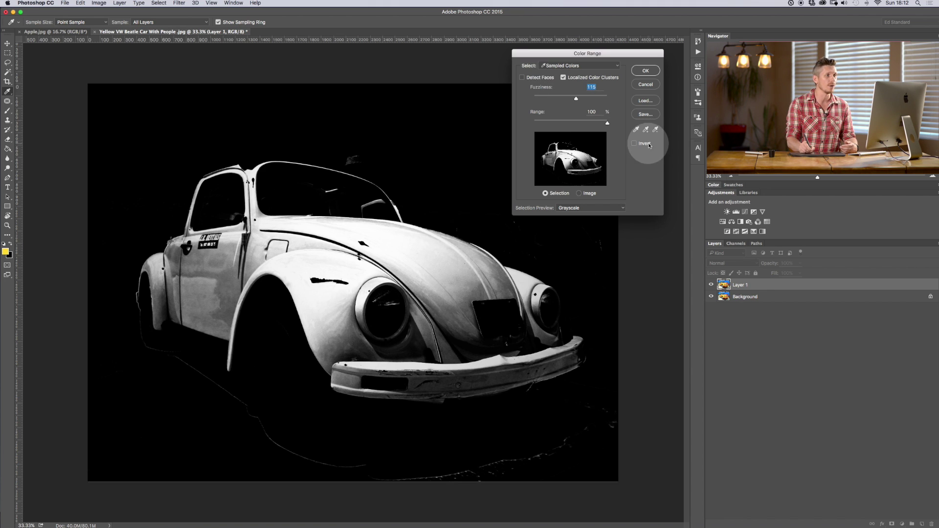
Step: Add hood, door and pillar samples, lower Range to 43%, and resample the hood
left_click(499, 280)
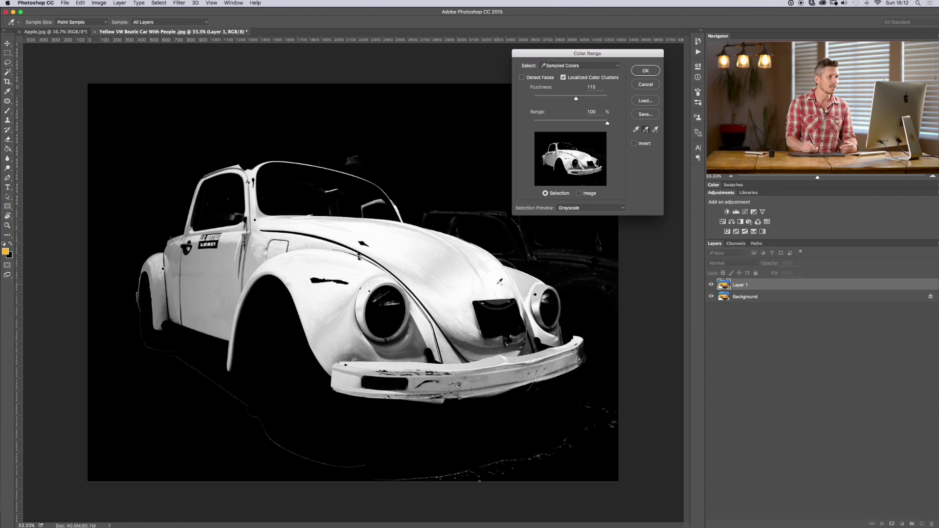
left_click(178, 261)
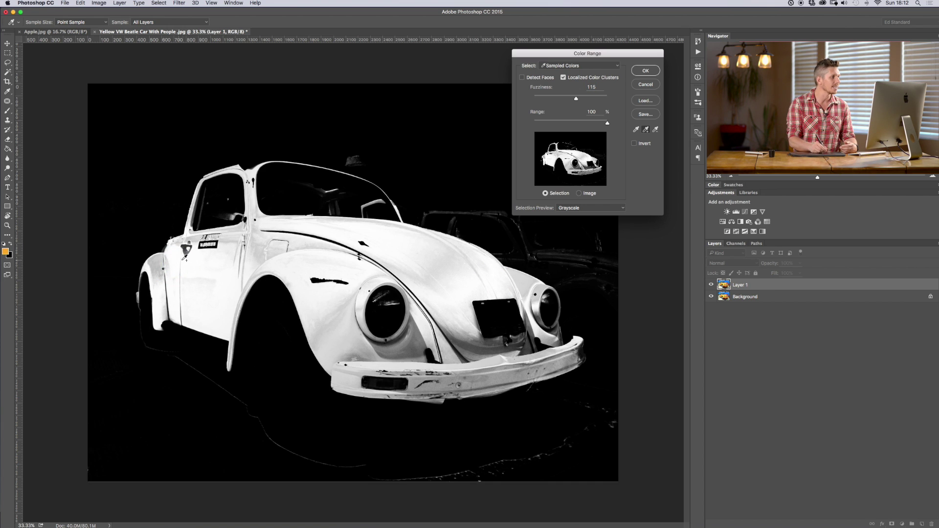
left_click(254, 173, "shift")
left_click(495, 313, "shift")
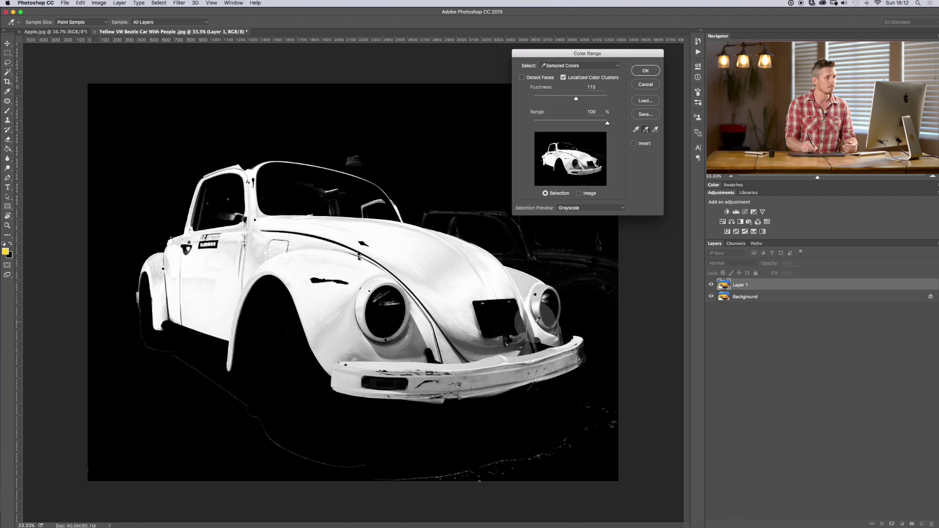
left_click(607, 125)
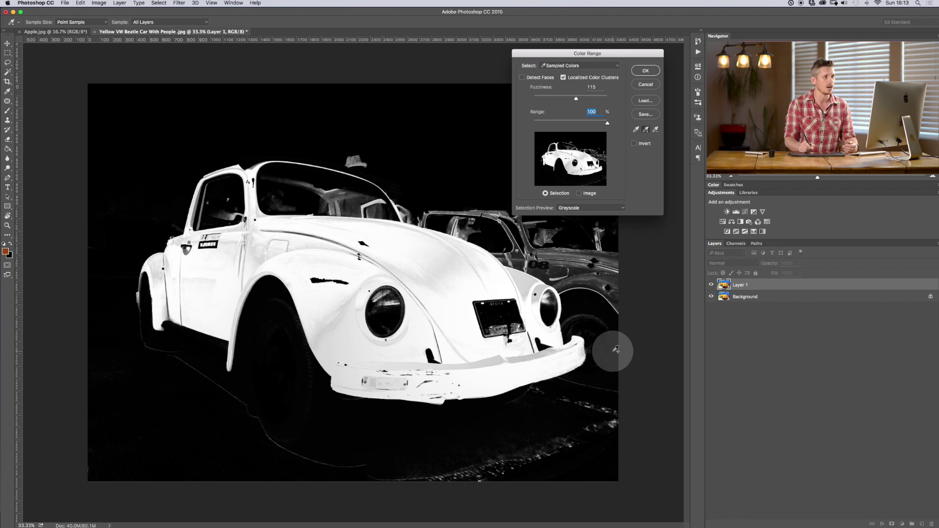
left_click(574, 122)
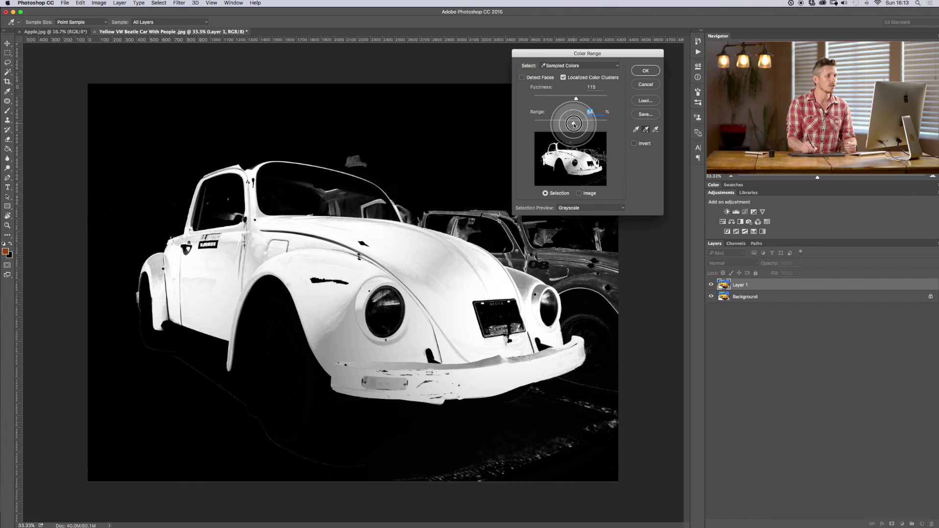
left_click_drag(574, 124, 565, 125)
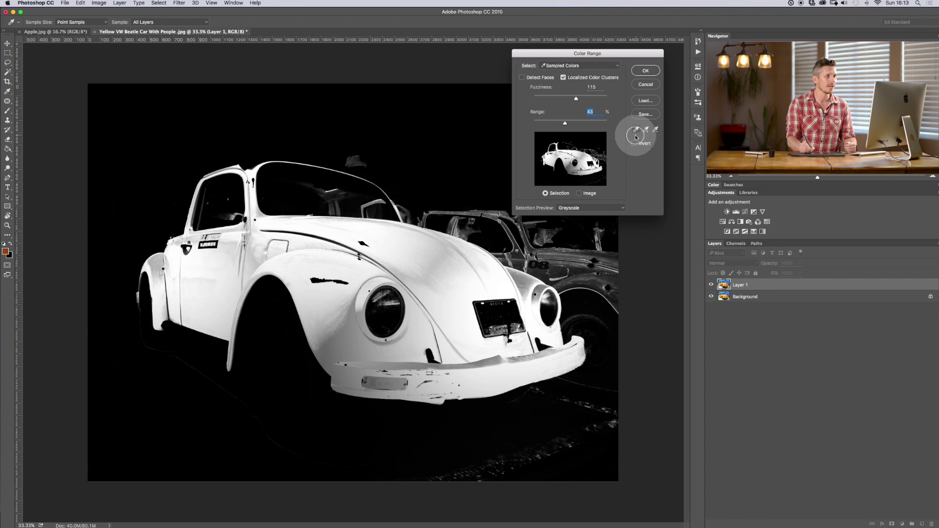
left_click(357, 216)
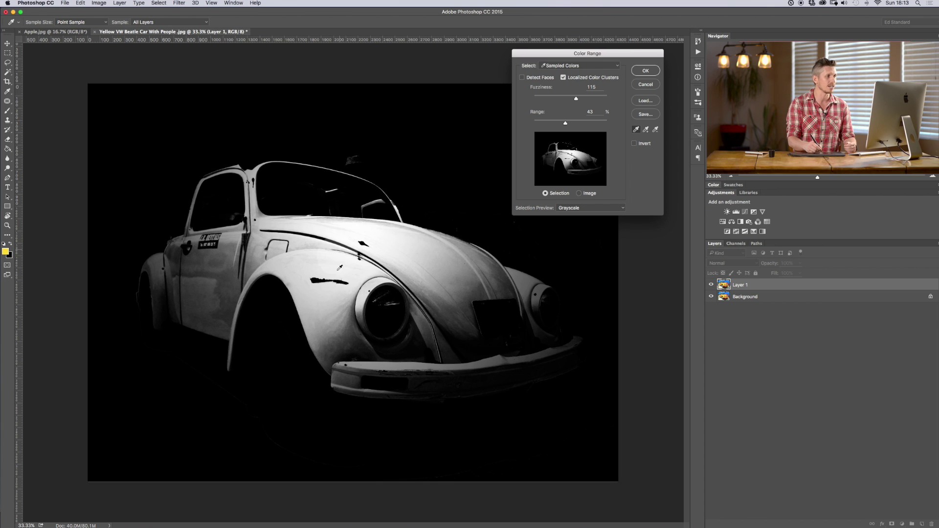
Step: Lower Range to 26% and add the door, fender, pillar and bumper colours to the sample
left_click_drag(562, 124, 553, 125)
left_click(646, 129)
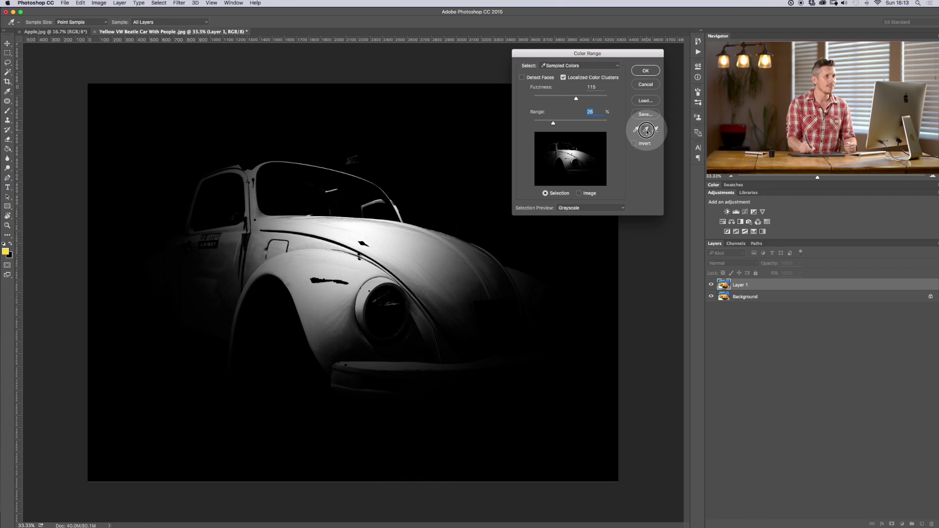
left_click(232, 249)
left_click(168, 294)
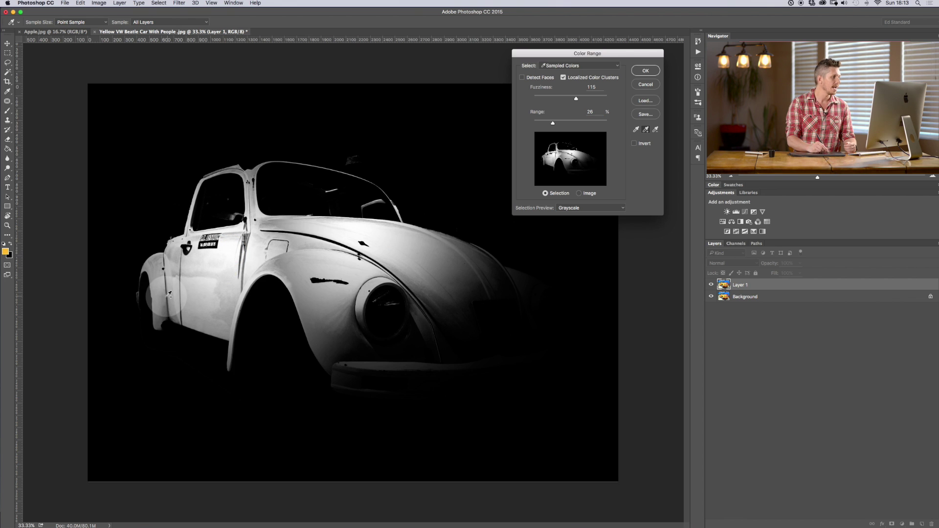
left_click(313, 228)
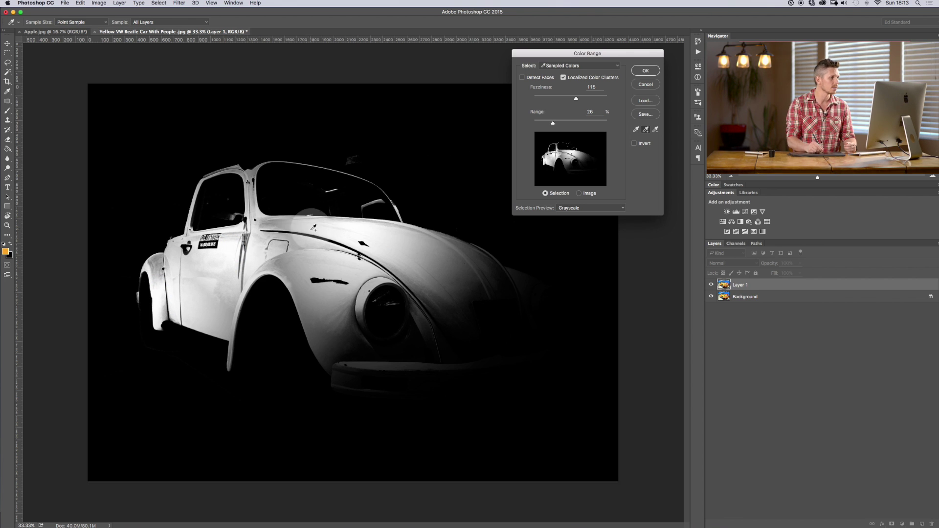
left_click(248, 181)
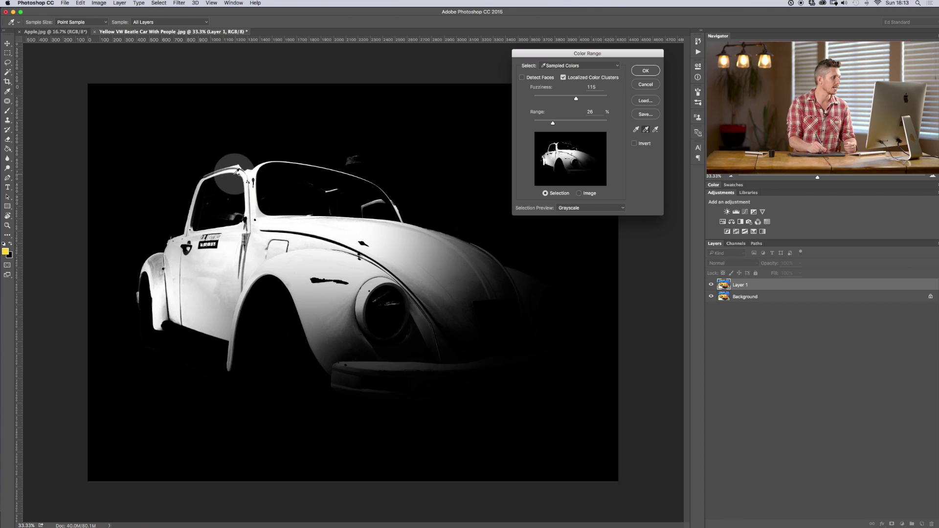
left_click(220, 316)
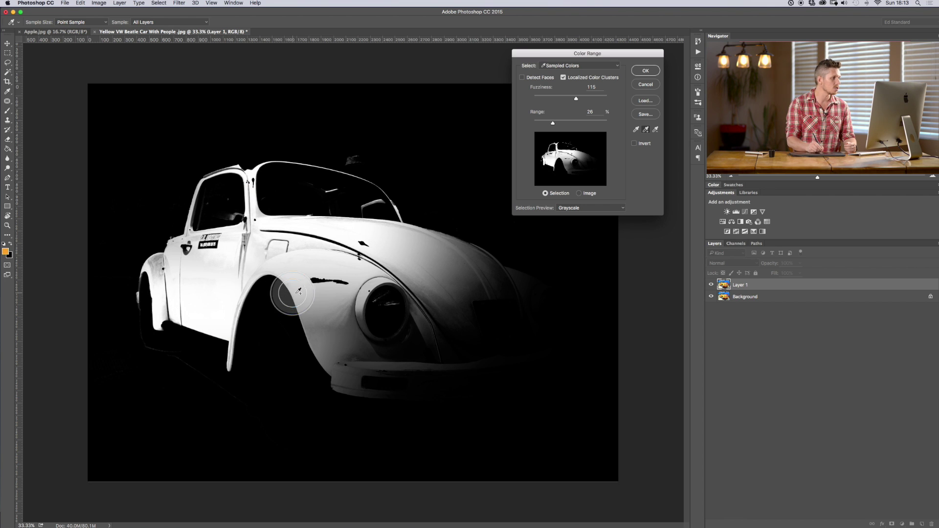
left_click(308, 308)
left_click(362, 361)
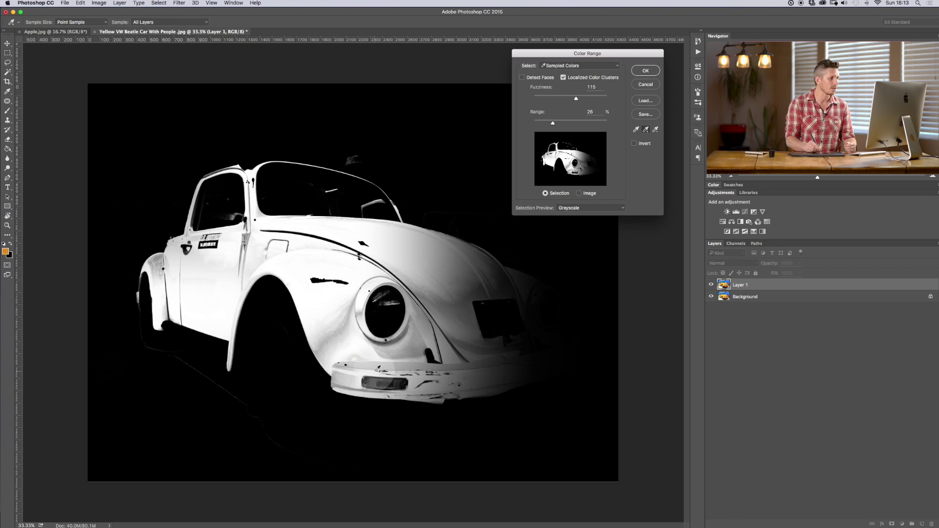
left_click(363, 333)
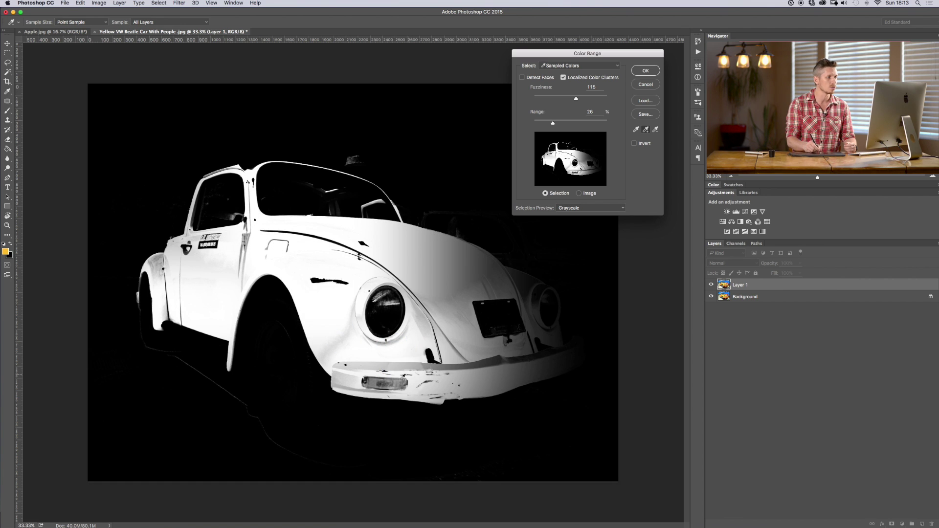
Step: Set Range to 33% and add the hood, bumper, fender and side-window tones
left_click_drag(553, 123, 546, 122)
left_click(485, 262)
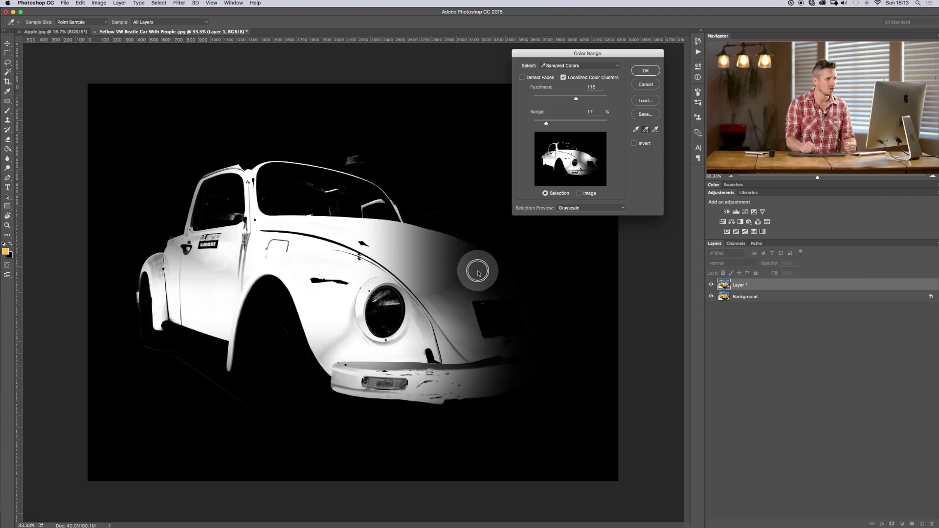
left_click(429, 282)
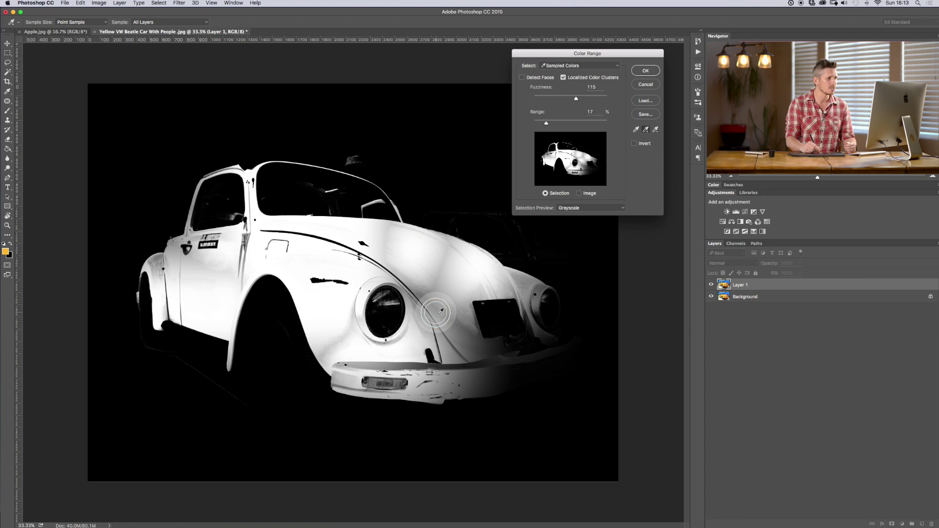
left_click(557, 124)
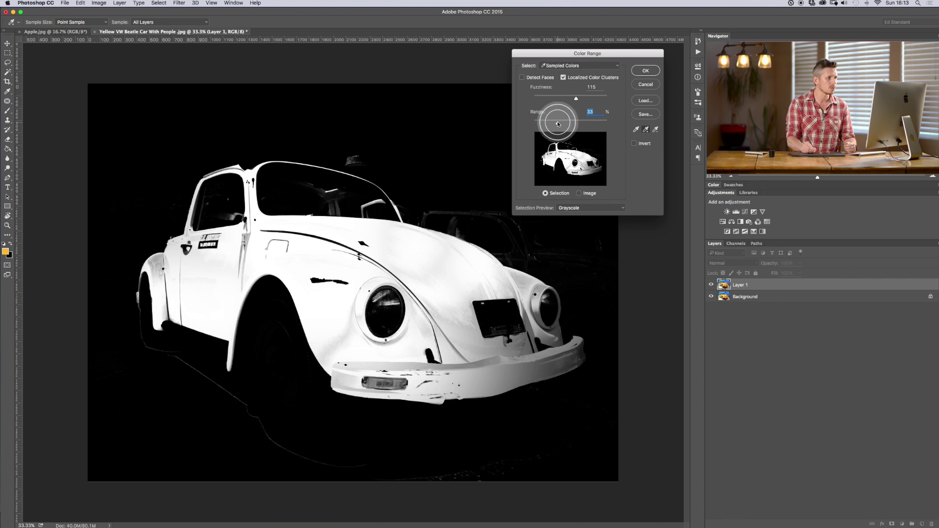
left_click(567, 354)
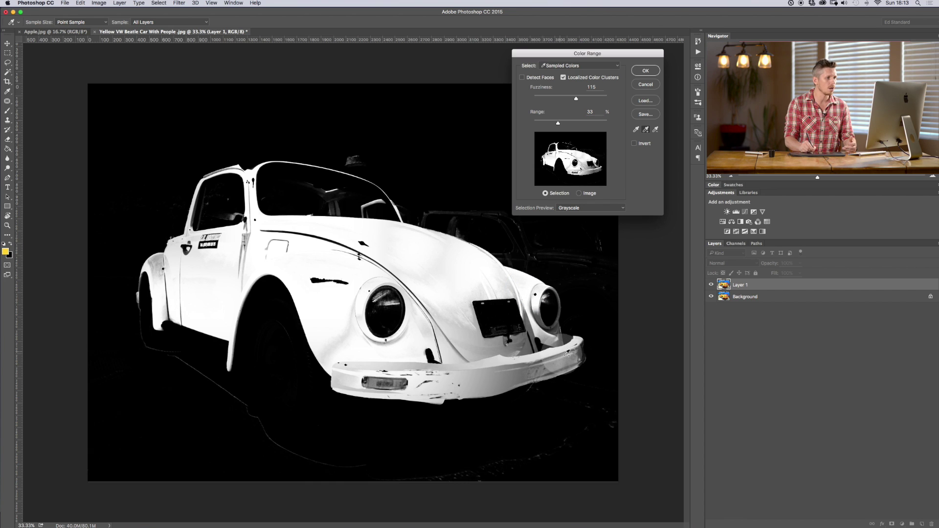
left_click(569, 372)
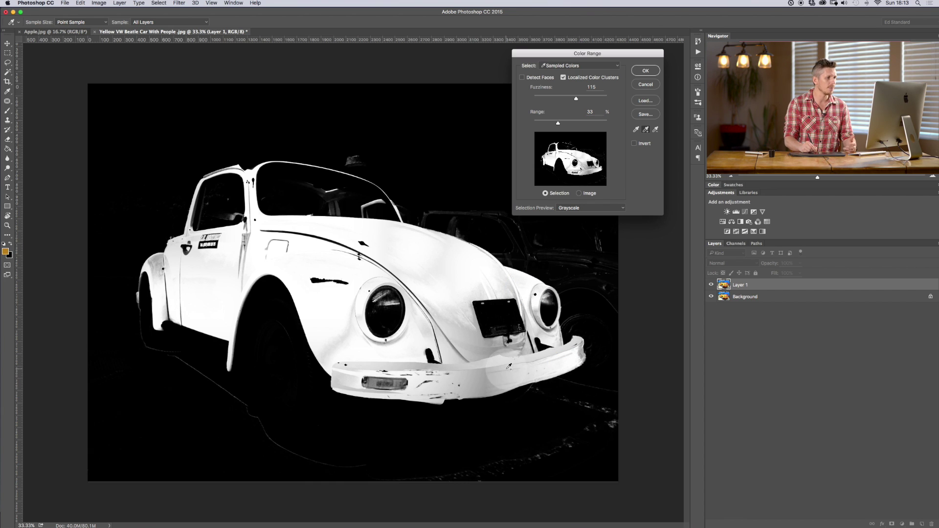
left_click(532, 351)
left_click(519, 346)
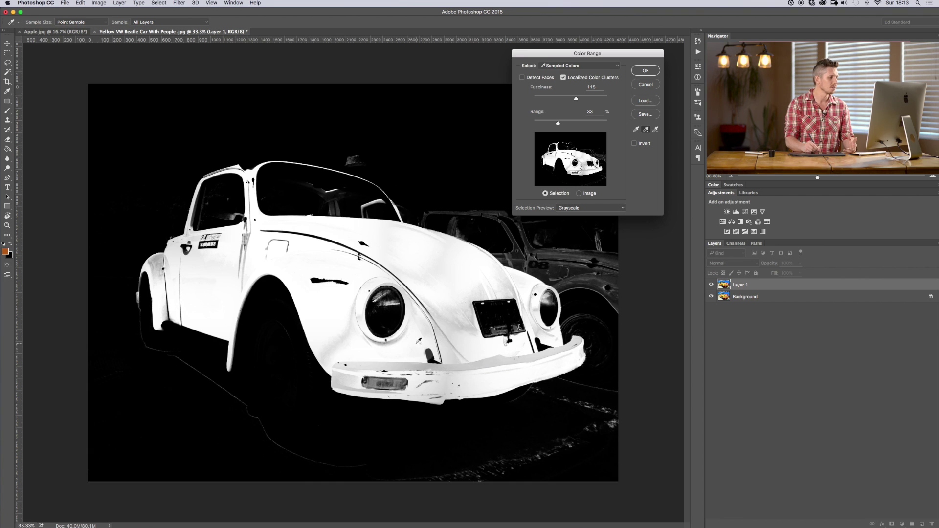
left_click_drag(425, 352, 431, 356)
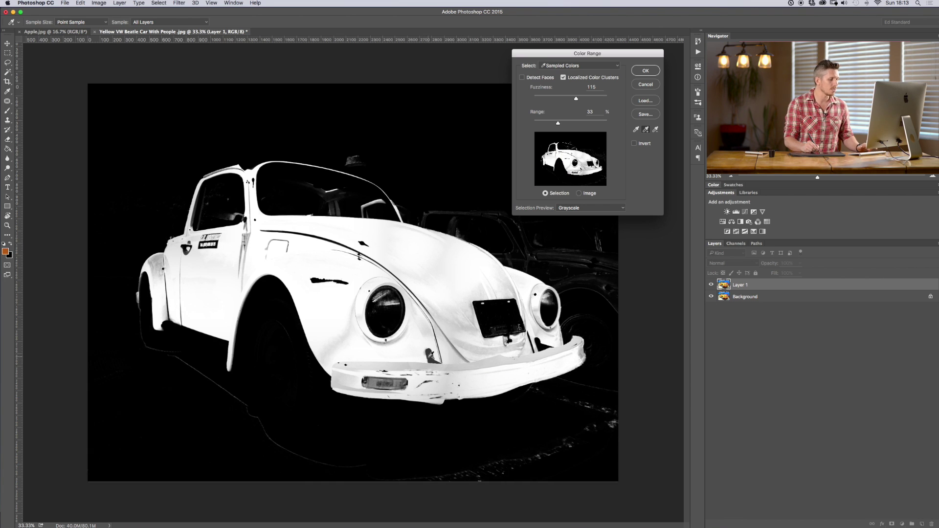
left_click(343, 341)
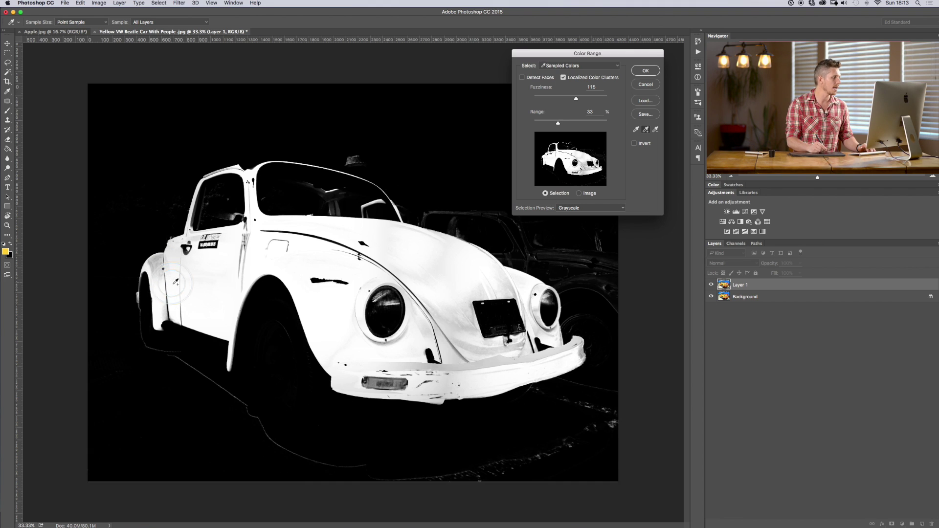
left_click(314, 206)
left_click_drag(313, 189, 315, 200)
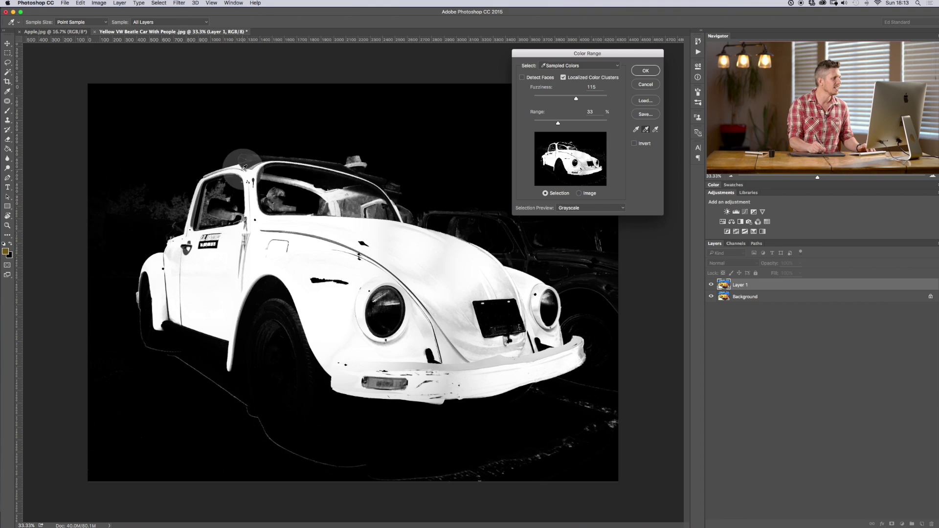
mouse_move(164, 195)
left_mouse_down()
mouse_move(230, 203)
mouse_move(210, 192)
mouse_move(219, 192)
left_mouse_up()
Step: Subtract the windshield interior, hat, background car and dark background near the bumper
left_click(656, 129)
mouse_move(386, 199)
left_mouse_down()
mouse_move(368, 201)
mouse_move(357, 215)
mouse_move(364, 202)
left_mouse_up()
left_click(363, 155)
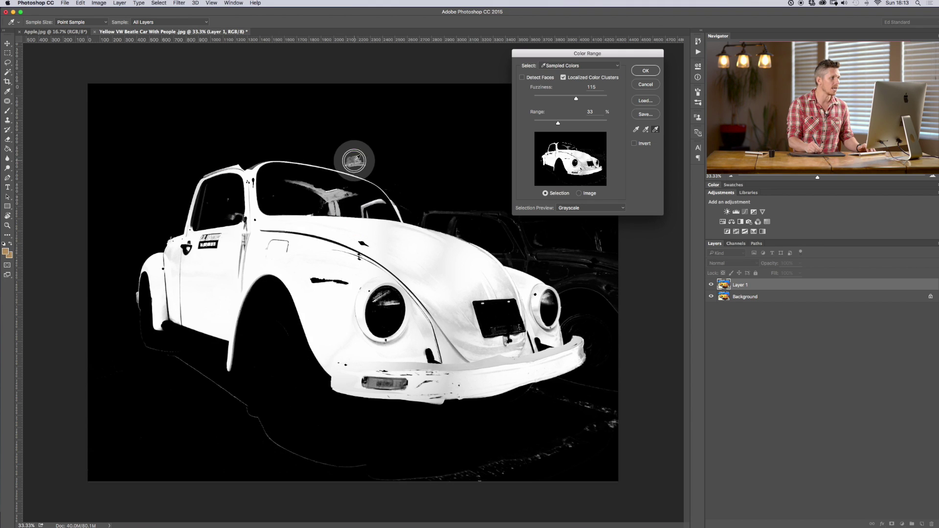
left_click_drag(357, 156, 360, 162)
mouse_move(533, 263)
left_mouse_down()
mouse_move(597, 266)
mouse_move(606, 311)
mouse_move(606, 293)
left_mouse_up()
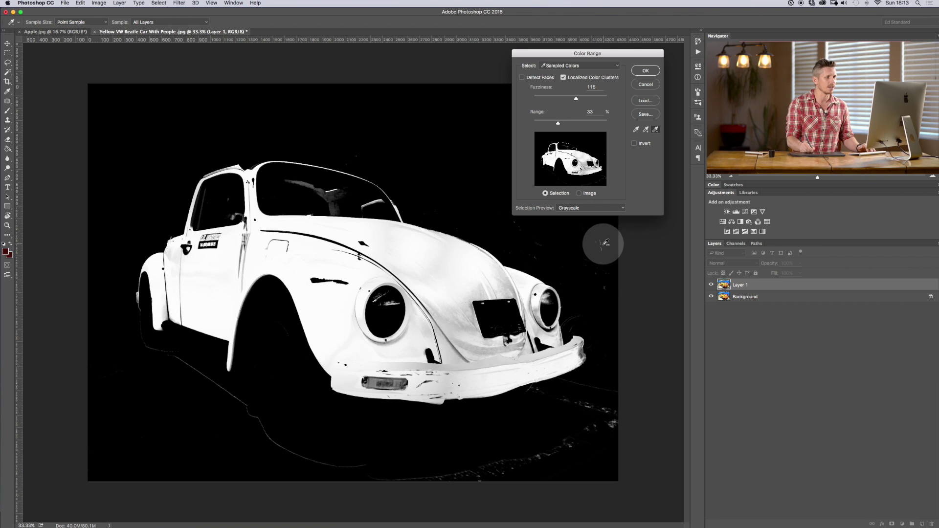
left_click(592, 384)
left_click(582, 392)
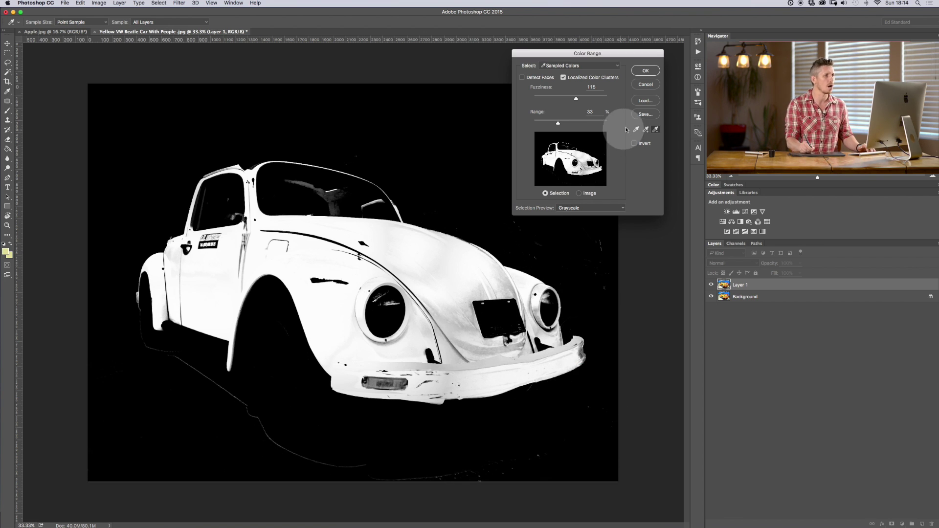
Step: Add hood and bumper tones back, remove the shadows below the car, and apply the selection
left_click(646, 130)
left_click(461, 330)
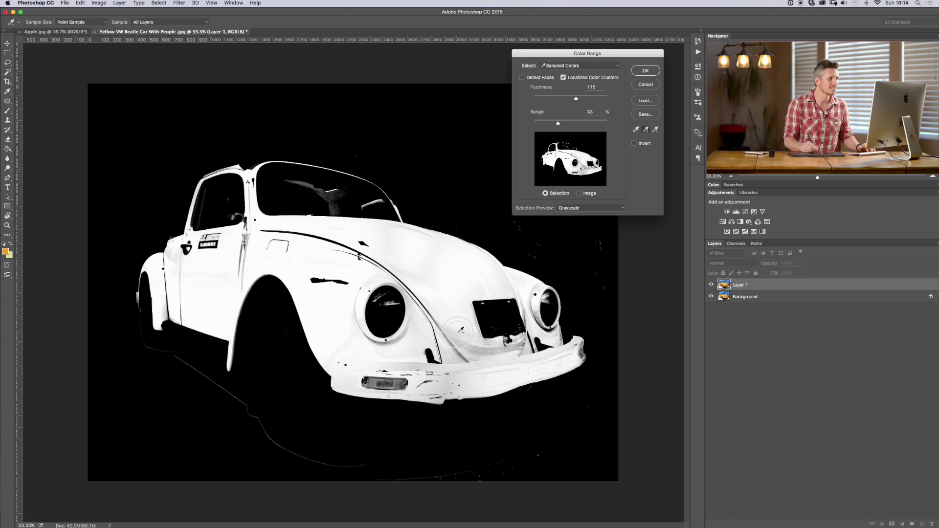
left_click(381, 419)
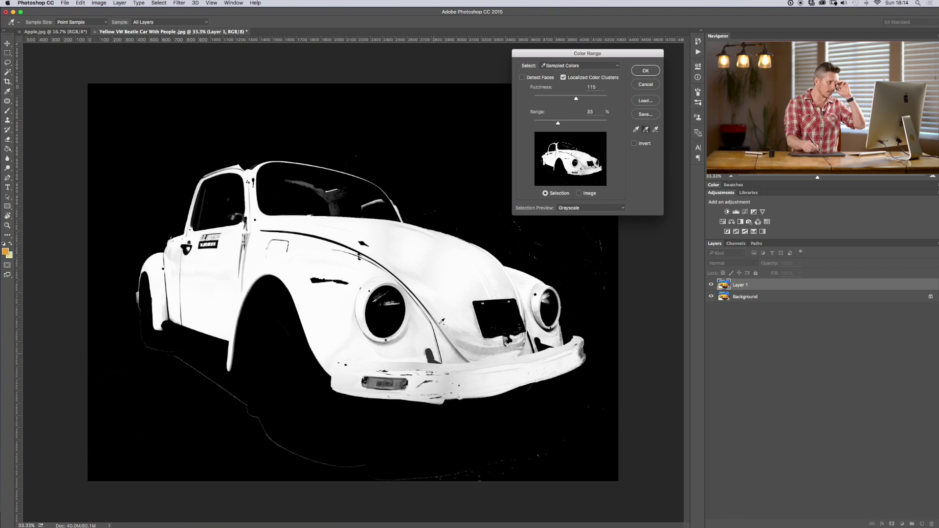
left_click(279, 440)
left_click(518, 384)
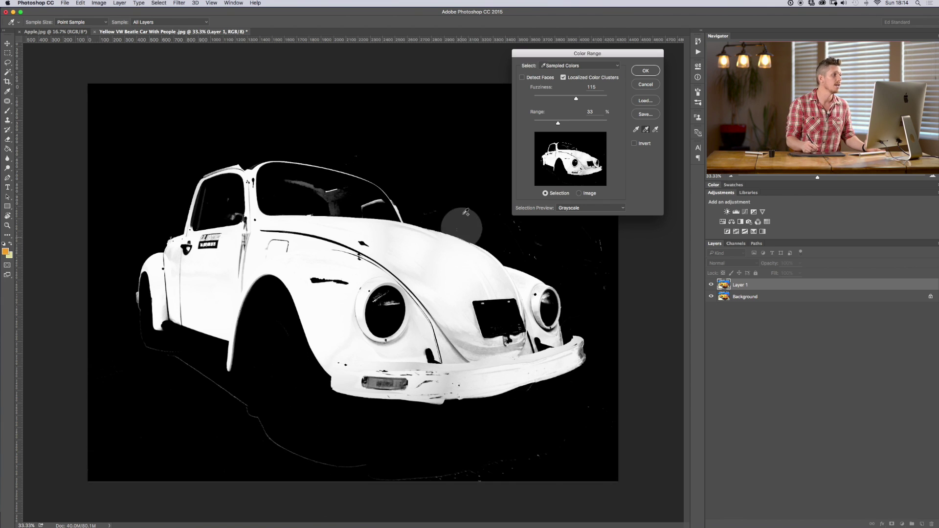
left_click(646, 70)
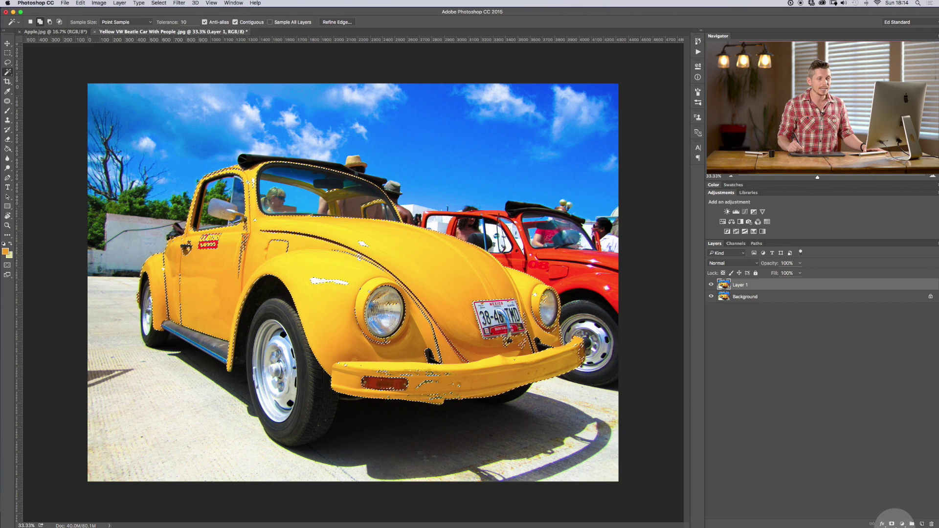
Step: Turn the Beetle selection into a mask on Layer 1, then hide and reshow Background to check it
left_click(892, 525)
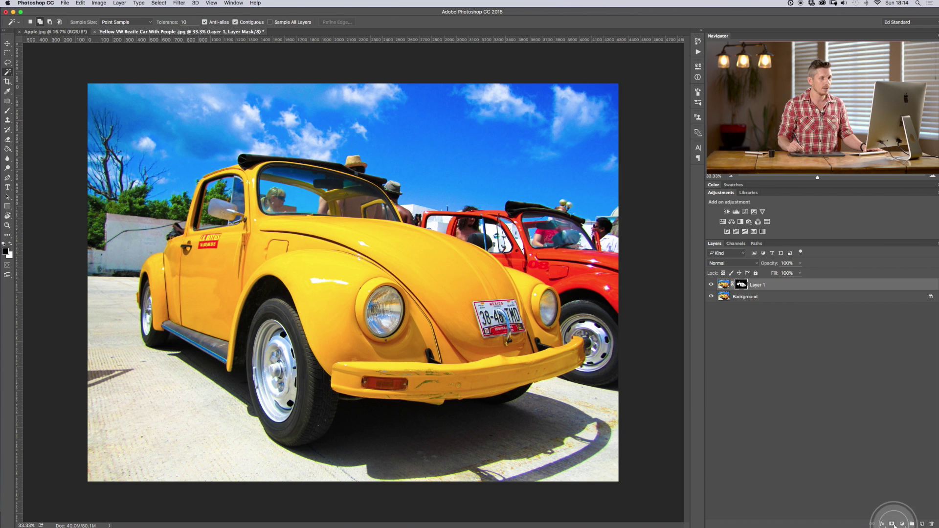
left_click(711, 296)
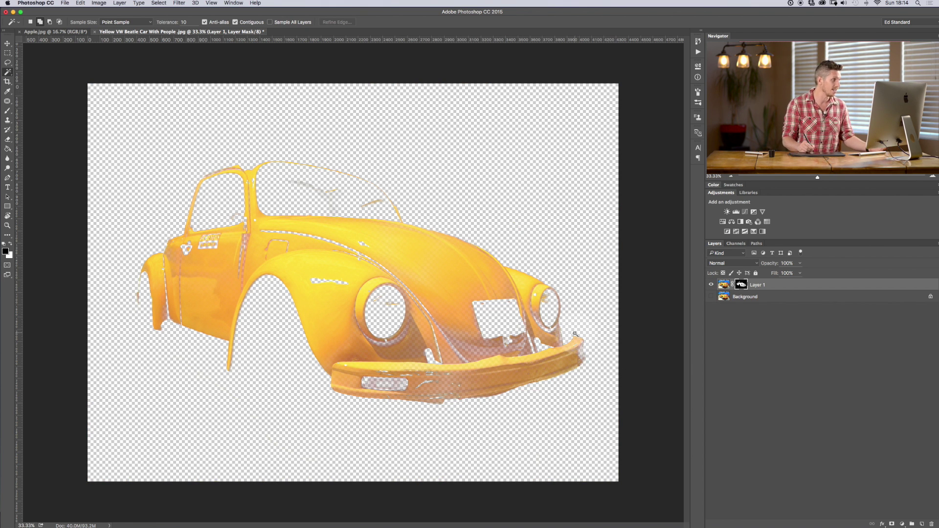
left_click(711, 297)
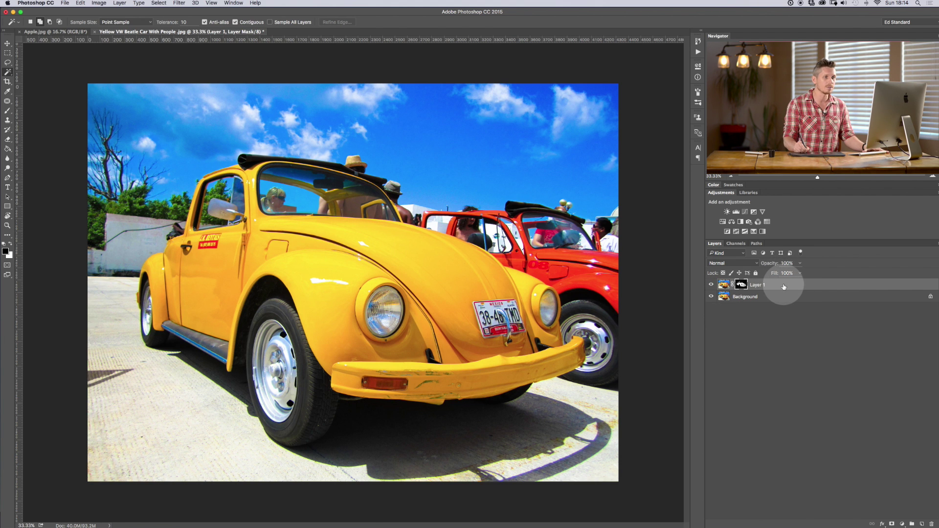
Step: Add a Color Balance adjustment above the car and shift its midtones and highlights toward red
left_click(732, 222)
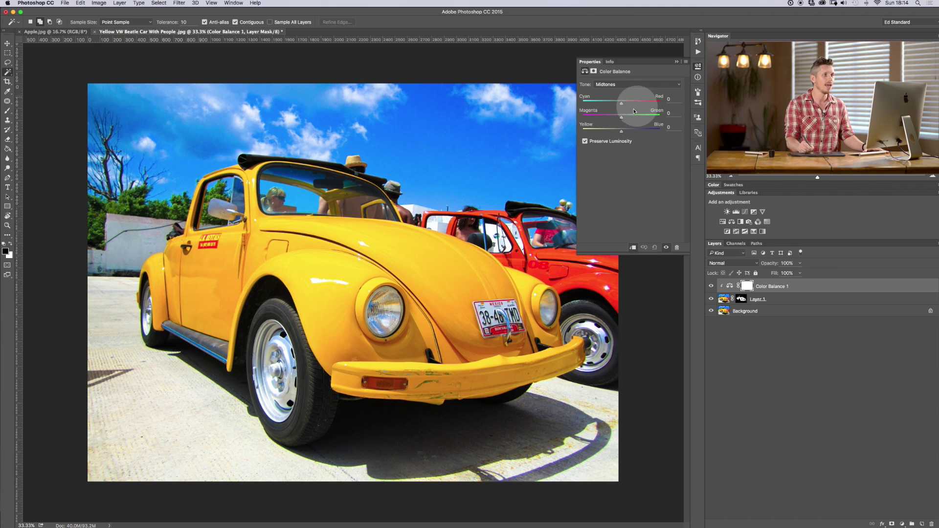
left_click_drag(631, 106, 577, 115)
left_click(636, 84)
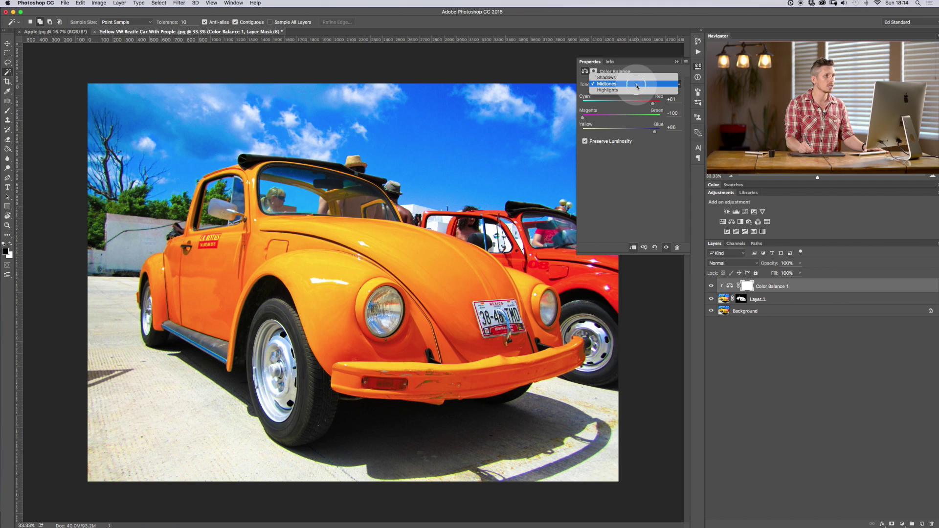
left_click(631, 90)
left_click_drag(621, 103, 655, 103)
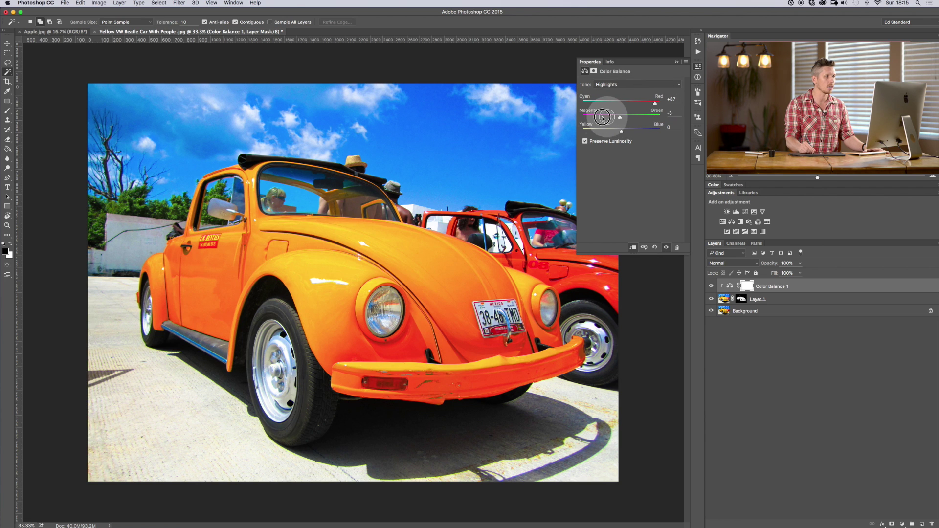
left_click_drag(603, 118, 640, 131)
Step: Set Color Balance shadows to Red +100, Green +3, Yellow +81 and close the Properties panel
left_click(636, 84)
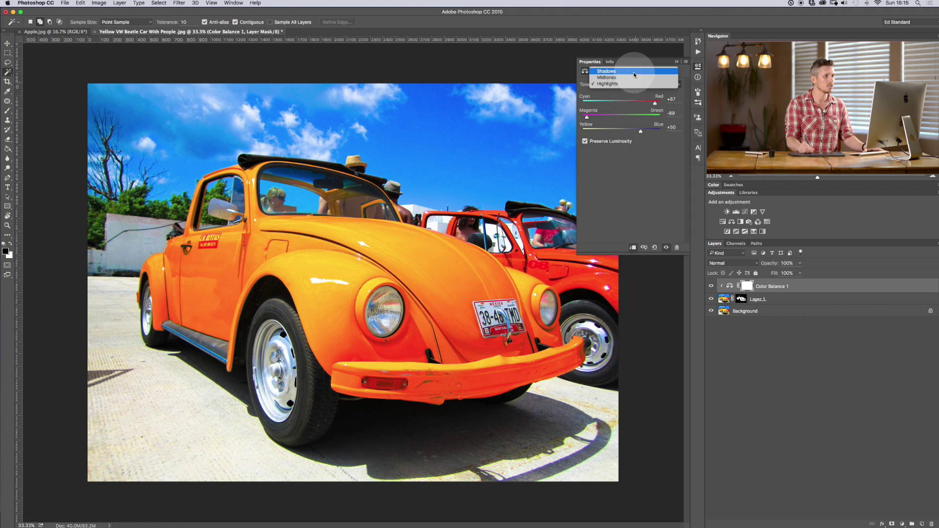
left_click(635, 72)
left_click_drag(622, 104, 608, 126)
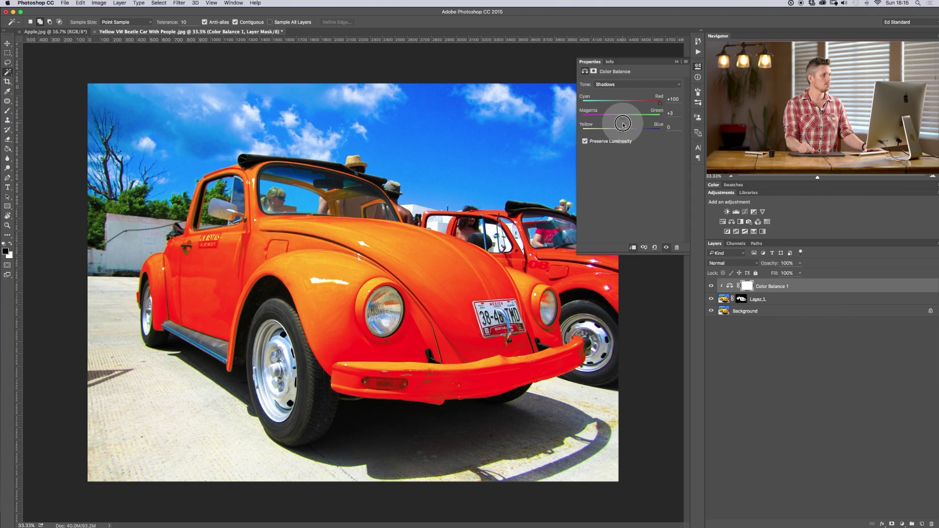
left_click_drag(621, 134, 652, 131)
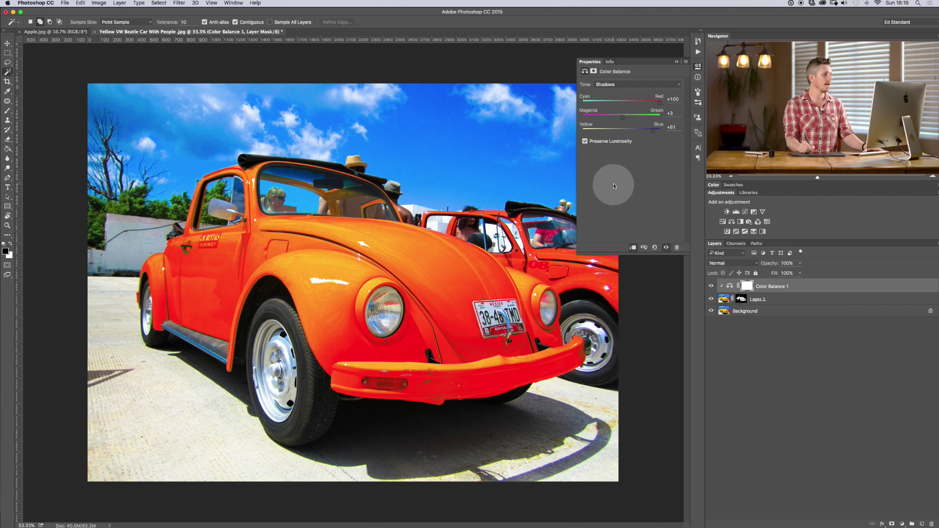
left_click(679, 64)
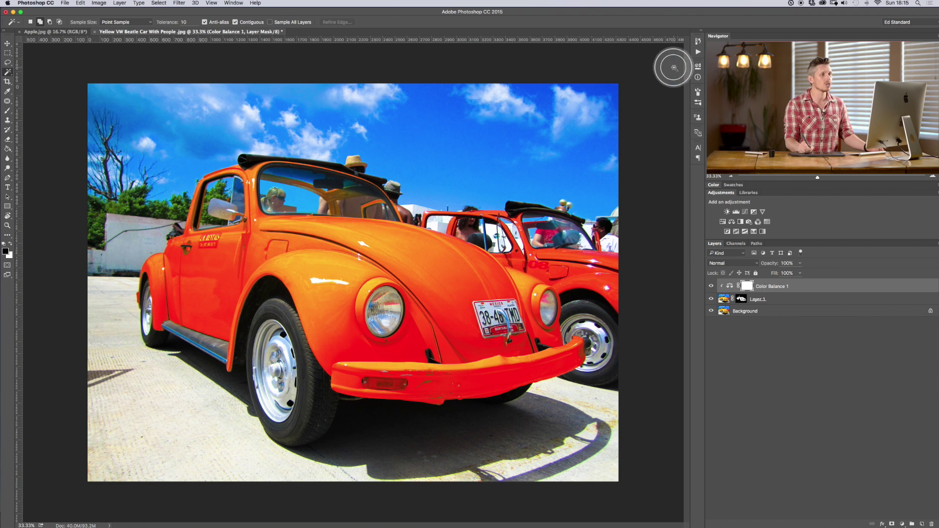
left_click(712, 286)
left_click(713, 287)
left_click(712, 286)
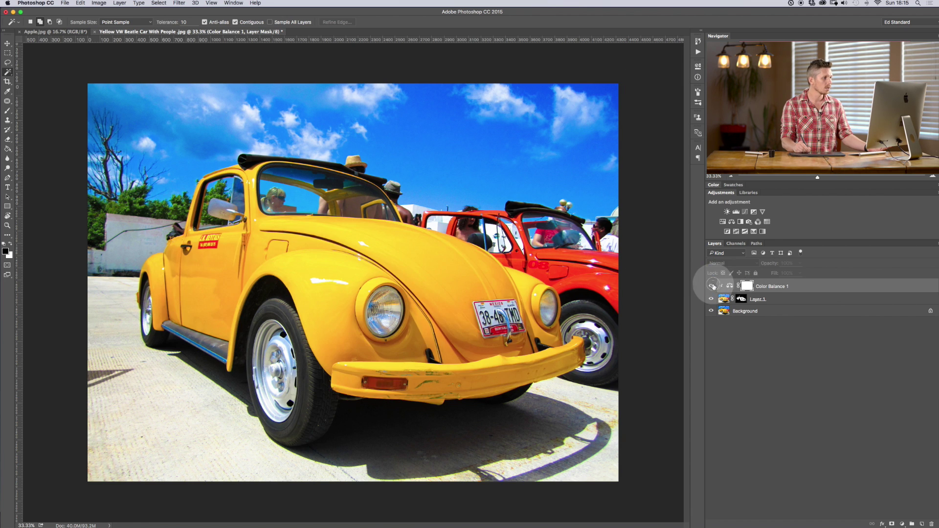
left_click(712, 286)
left_click(713, 287)
left_click(712, 286)
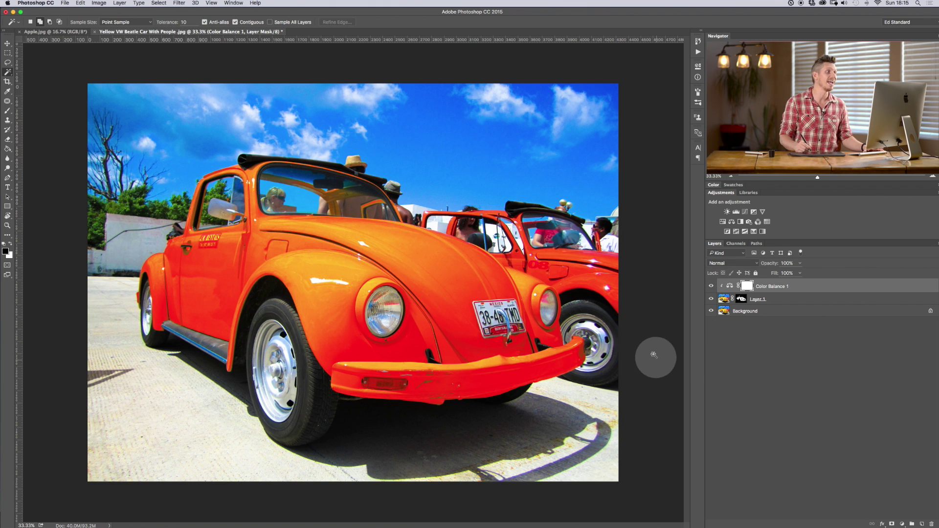
left_click(712, 287)
left_click(711, 287)
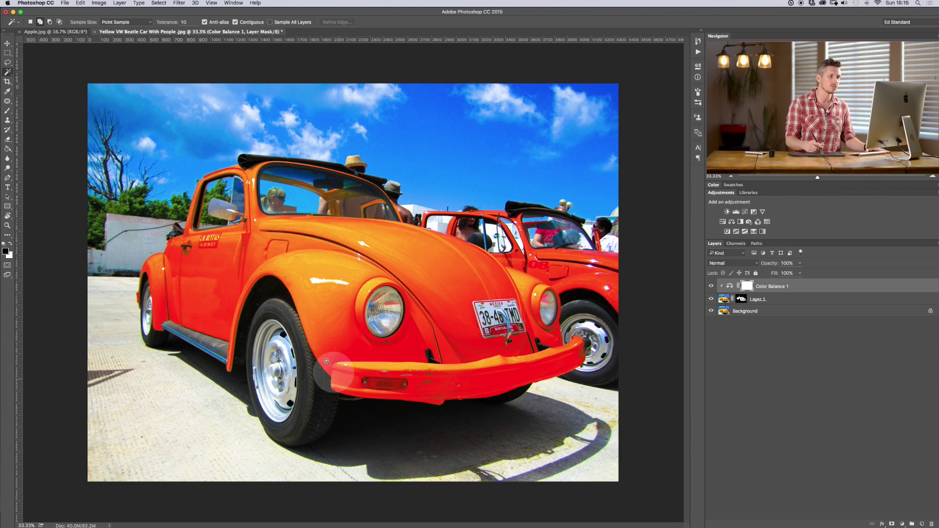
Step: In Apple.jpg, duplicate the background into Layer 1 and start a Color Range selection
left_click(57, 33)
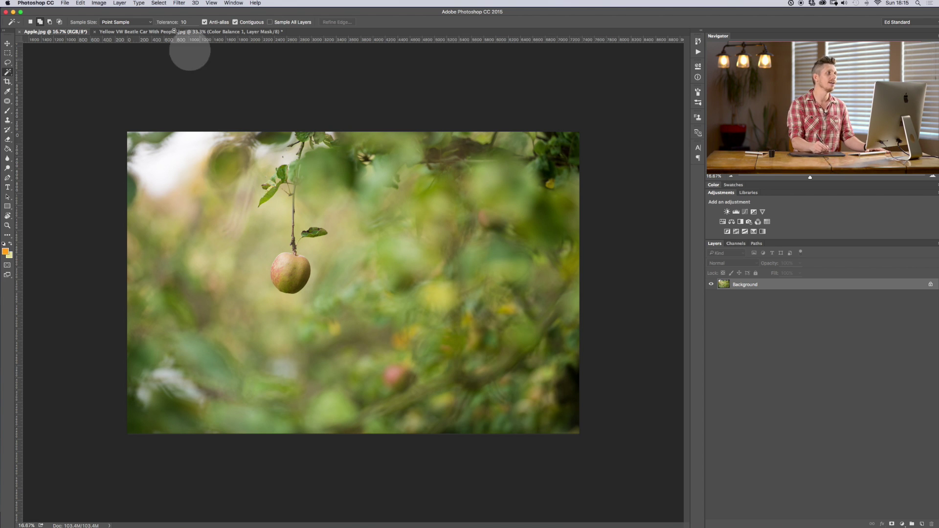
key("super+j")
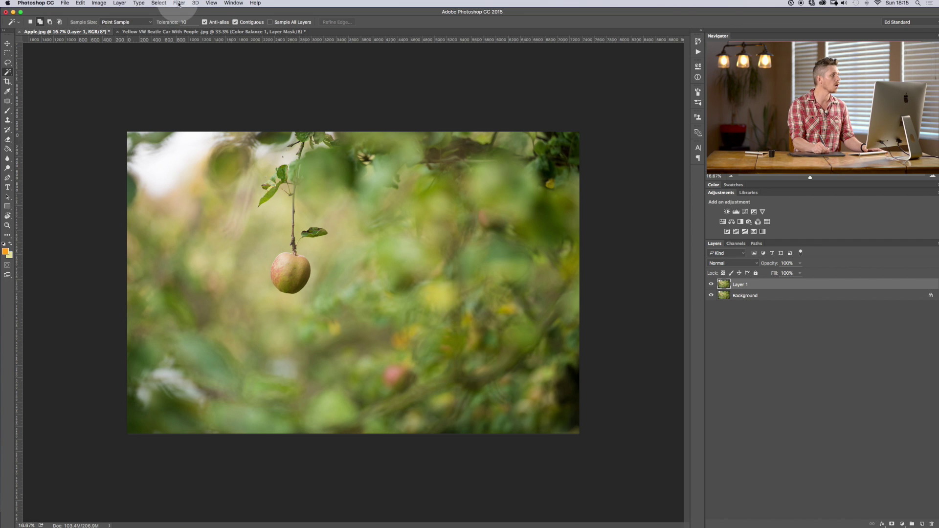
left_click(159, 3)
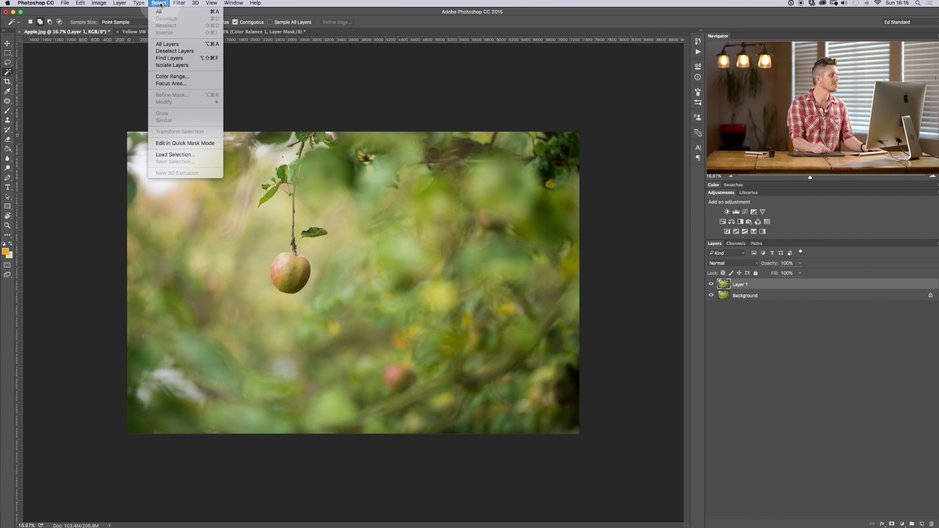
left_click(184, 77)
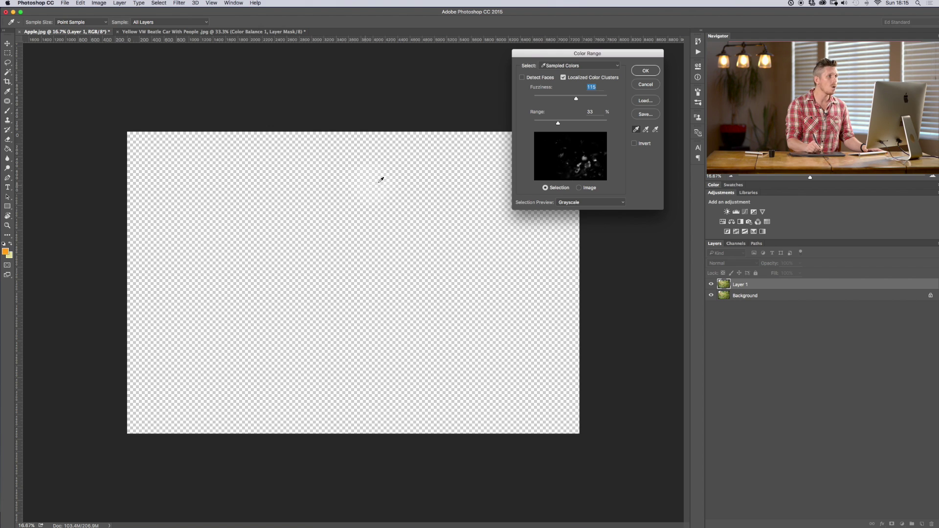
Step: Sample the apple in Color Range, widening Range to 80 and lowering Fuzziness to 65
left_click(381, 182)
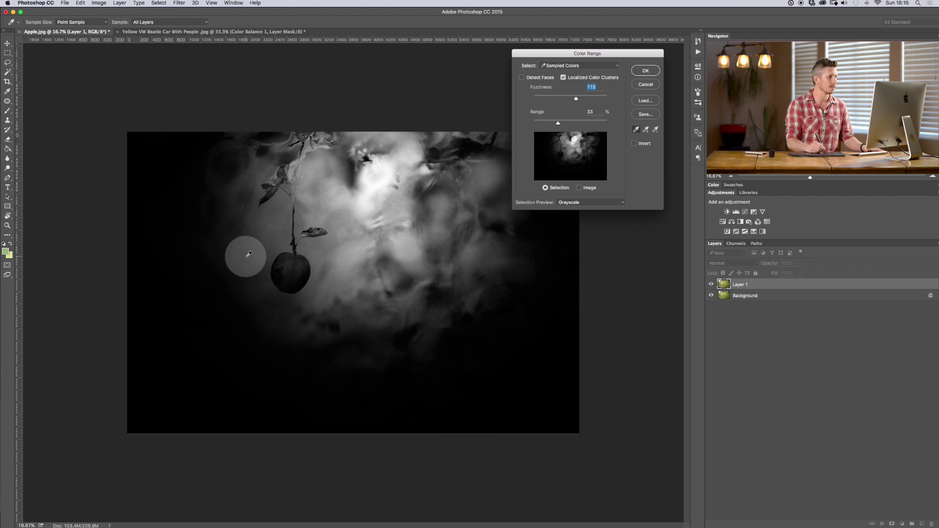
mouse_move(248, 254)
left_mouse_down()
mouse_move(255, 268)
mouse_move(299, 261)
left_mouse_up()
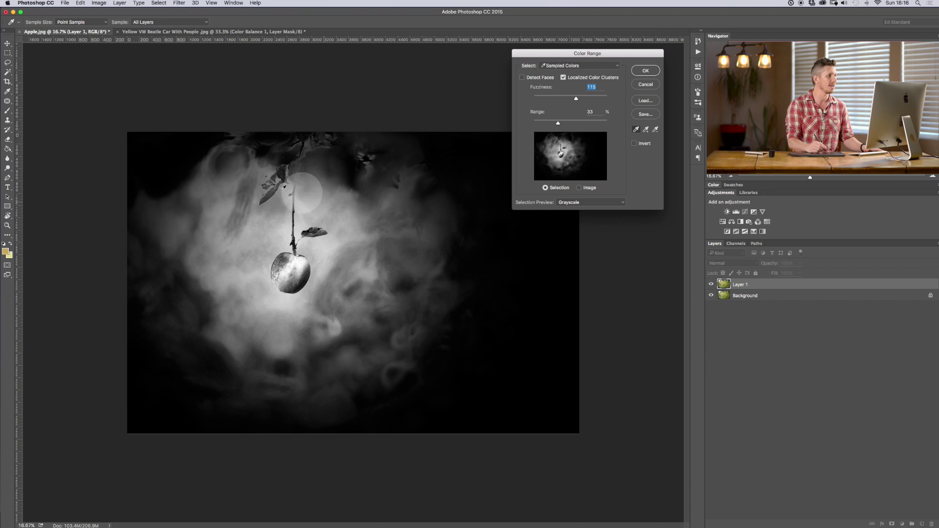
left_click(395, 247)
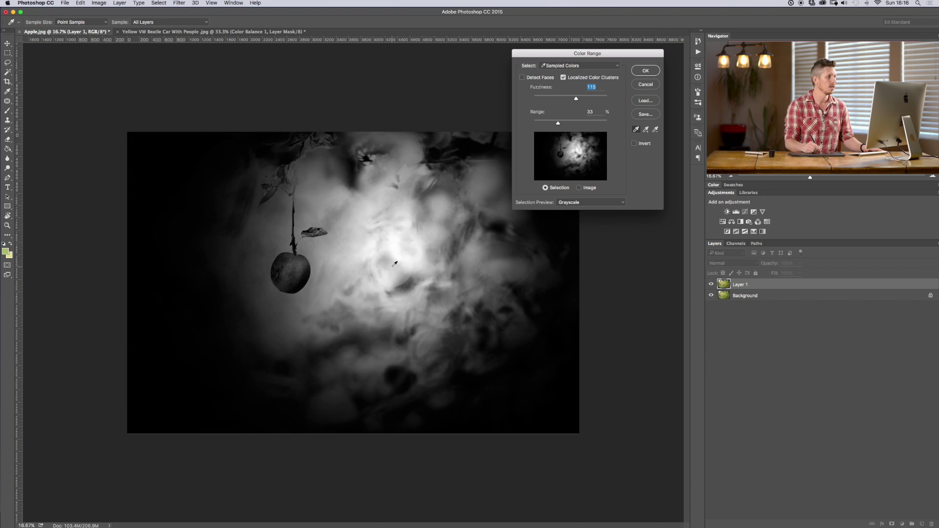
left_click(282, 328)
left_click(293, 228)
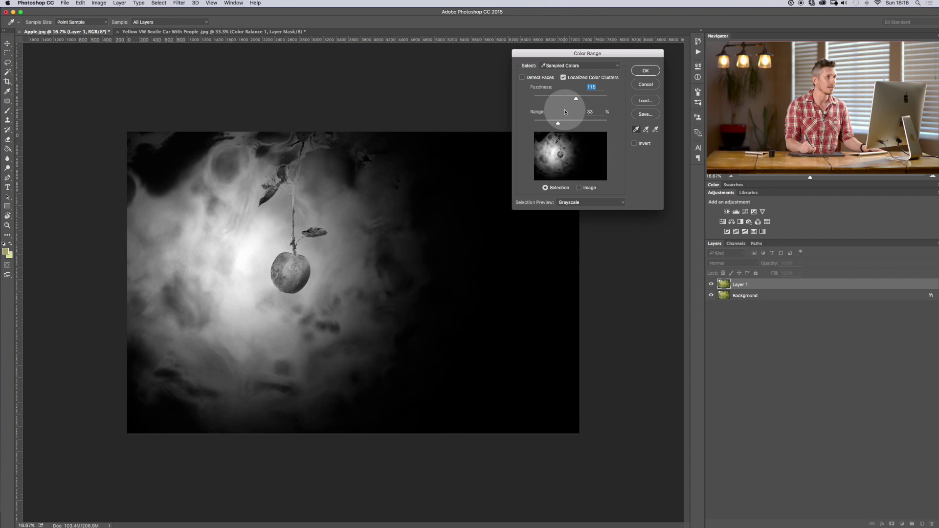
left_click_drag(557, 123, 557, 99)
left_click(300, 258)
left_click(298, 280)
left_click(305, 276)
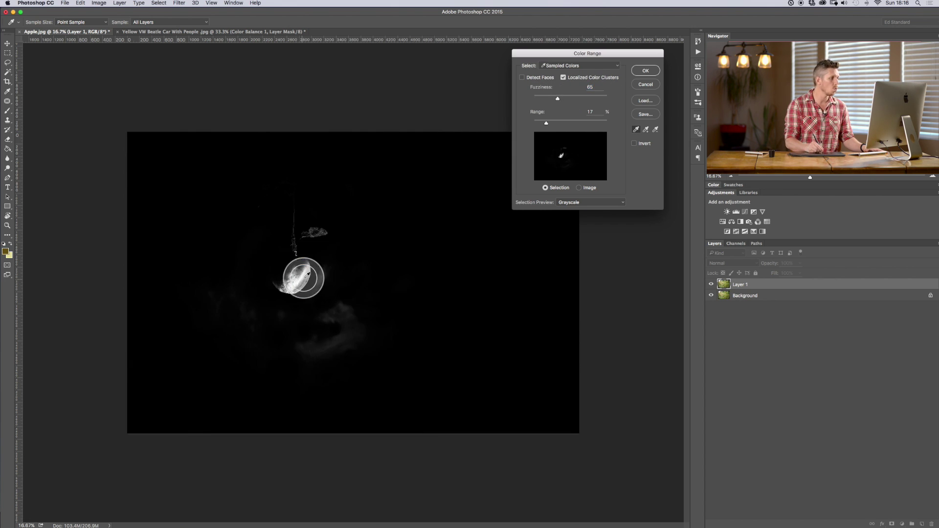
Step: Add samples around the leaf and stem, then accept the Color Range selection
left_click(380, 239)
left_click(652, 131)
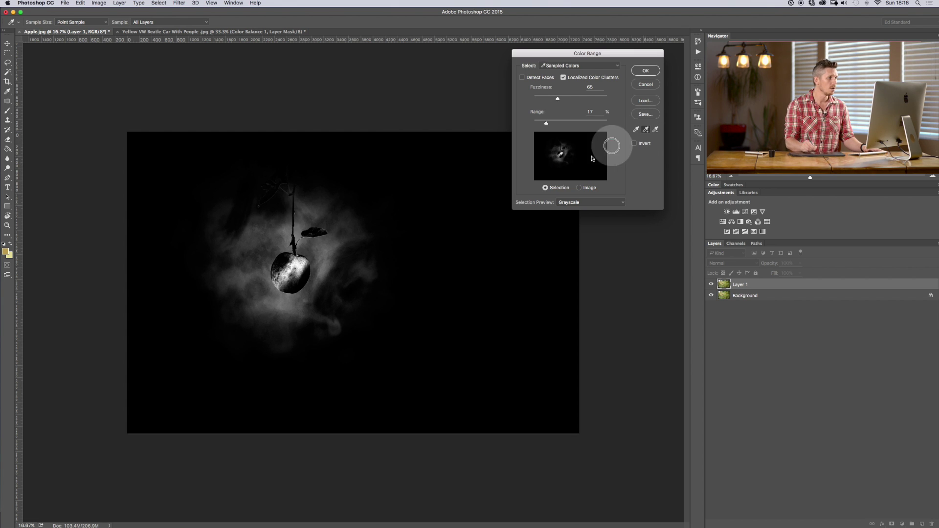
left_click(310, 270)
left_click(308, 233)
left_click(220, 181)
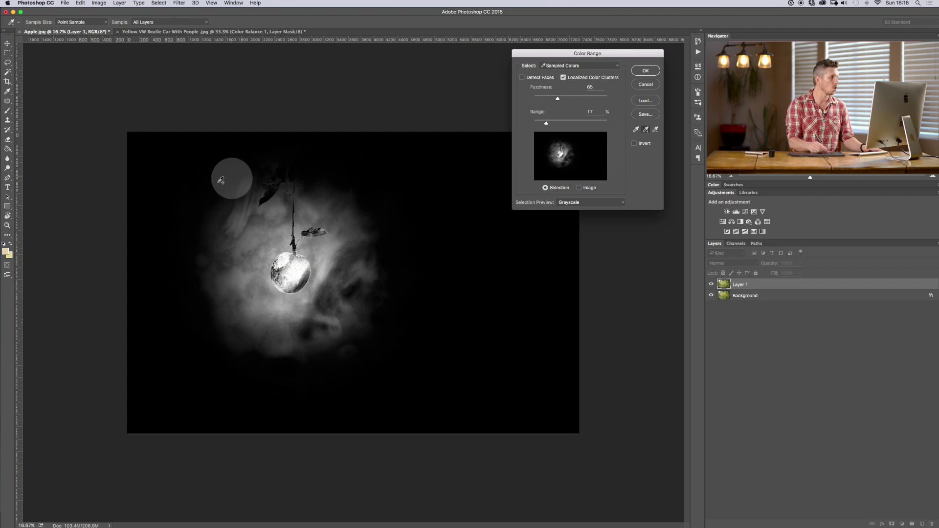
left_click(297, 237)
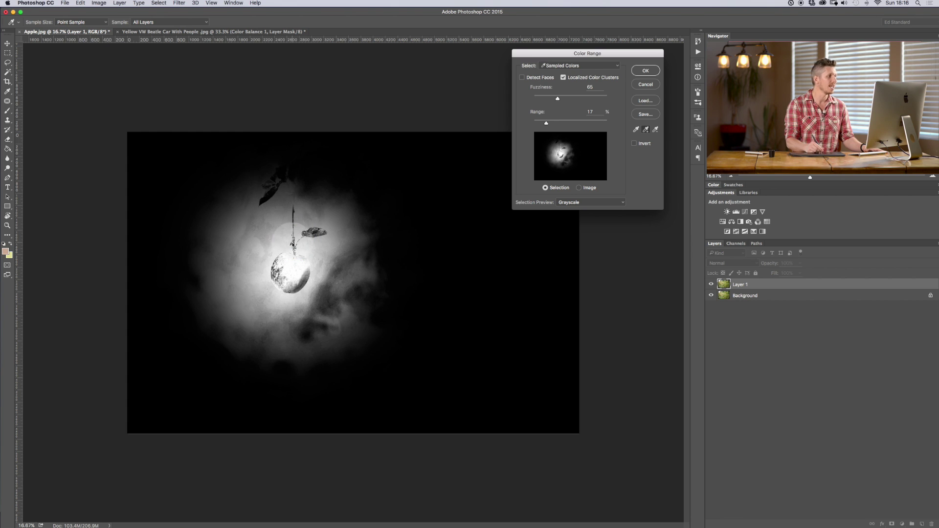
left_click(303, 285)
left_click(364, 207)
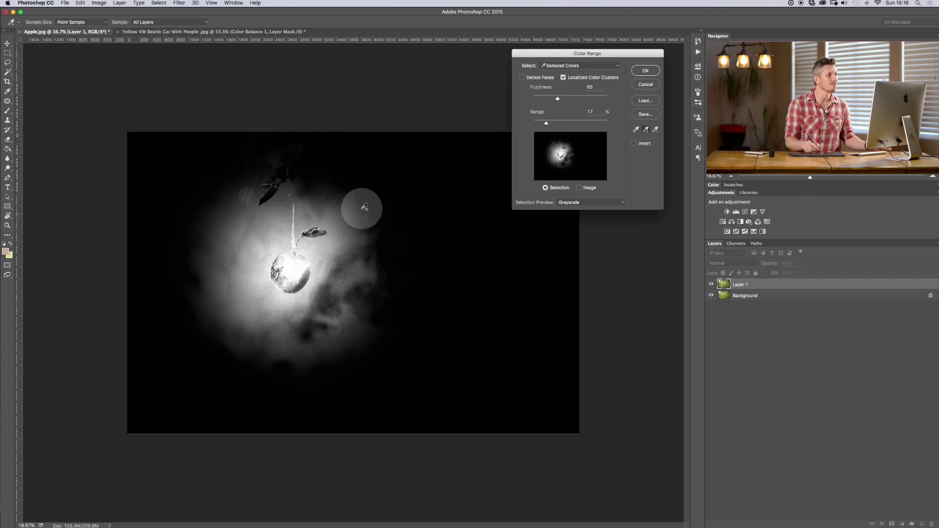
left_click(646, 71)
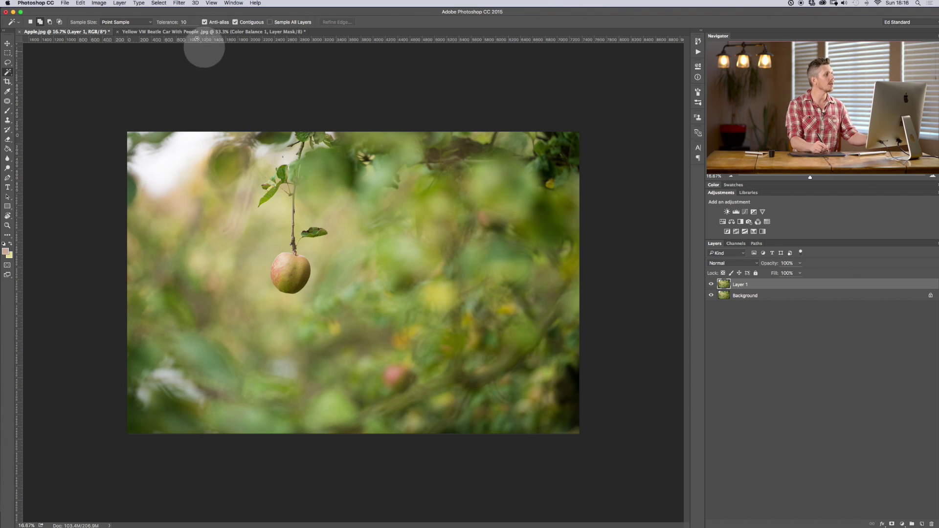
Step: Start Select > Focus Area, reposition its dialog, and raise Image Noise Level to 0.038
left_click(180, 3)
mouse_move(167, 2)
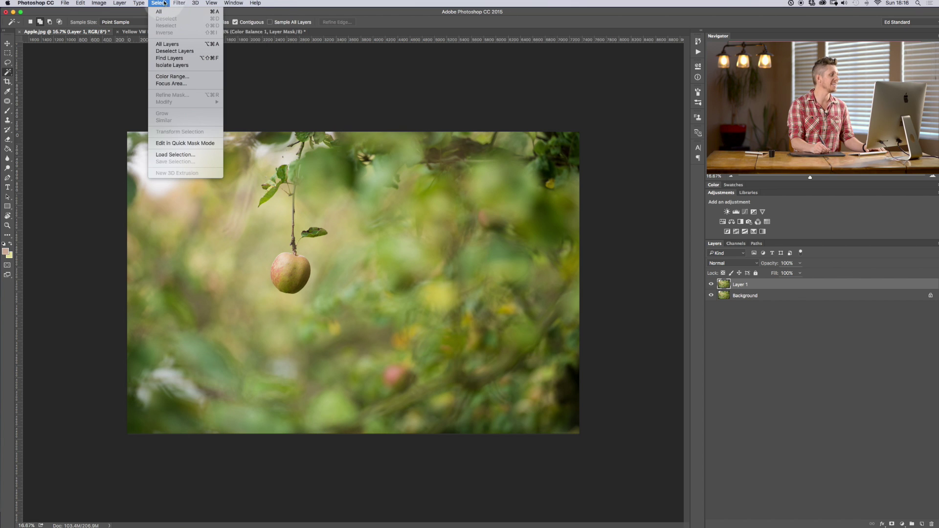
left_click(182, 84)
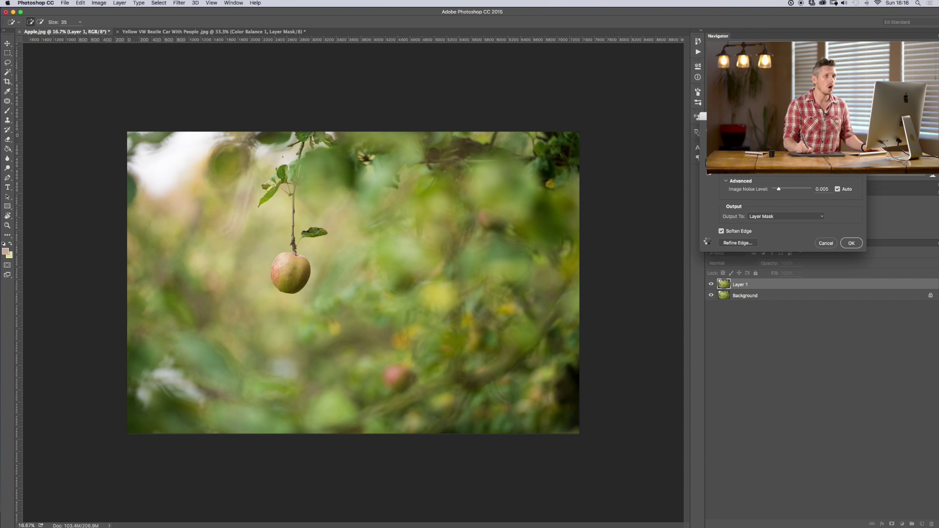
left_click_drag(751, 113, 505, 59)
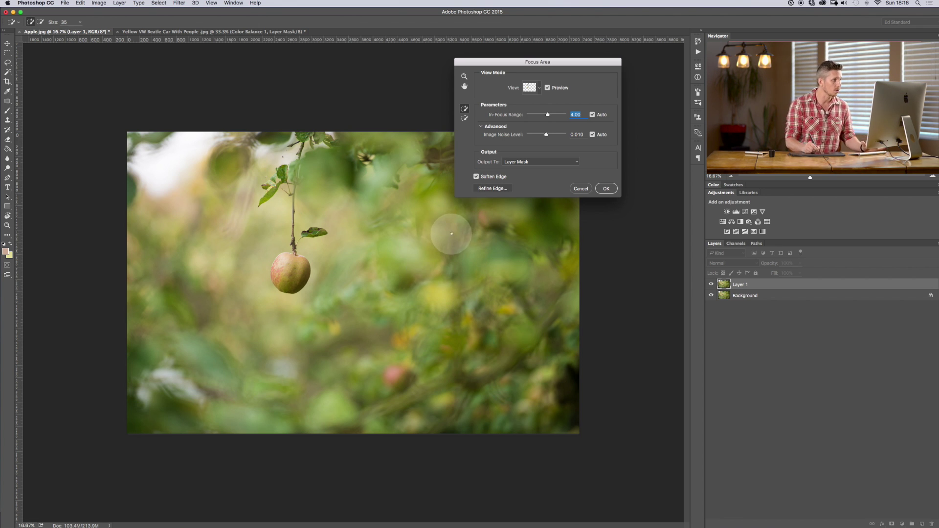
left_click_drag(502, 65, 534, 60)
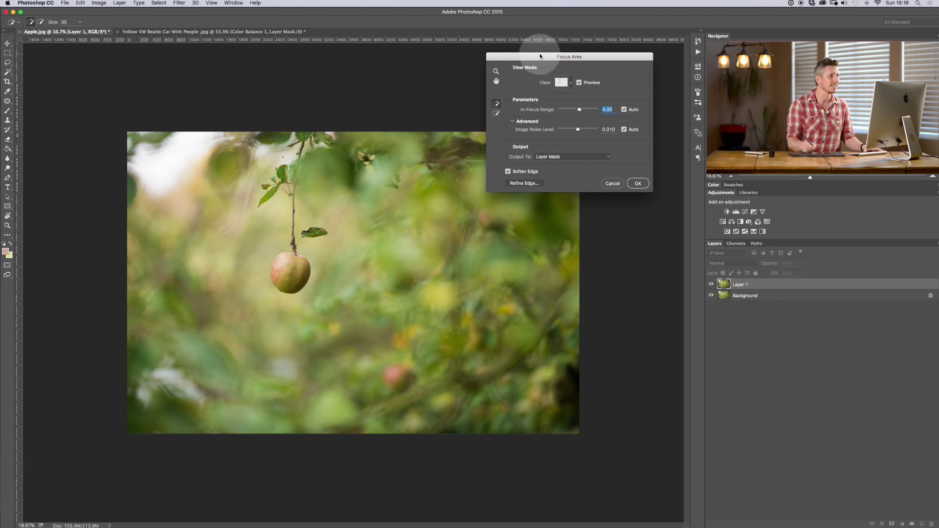
left_click_drag(577, 129, 584, 130)
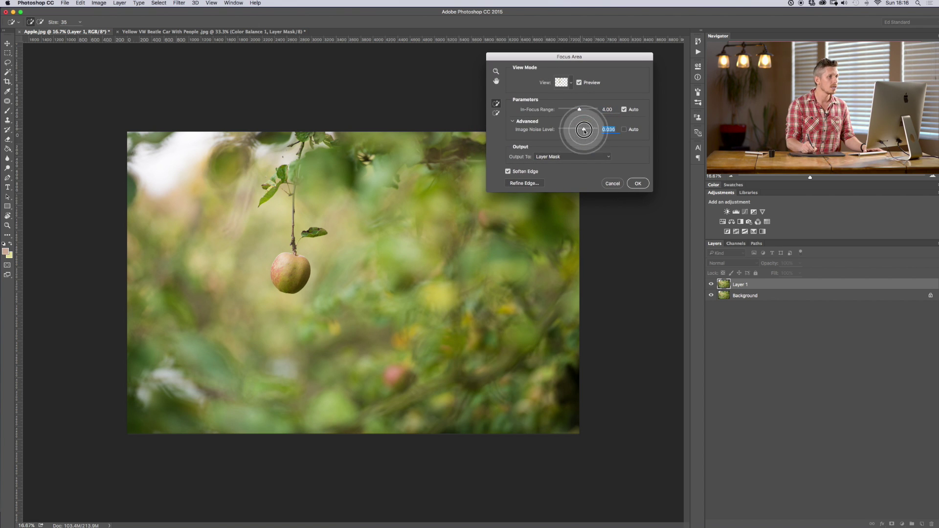
Step: Hide the Background layer and set the Focus Area view to On White
left_click(712, 296)
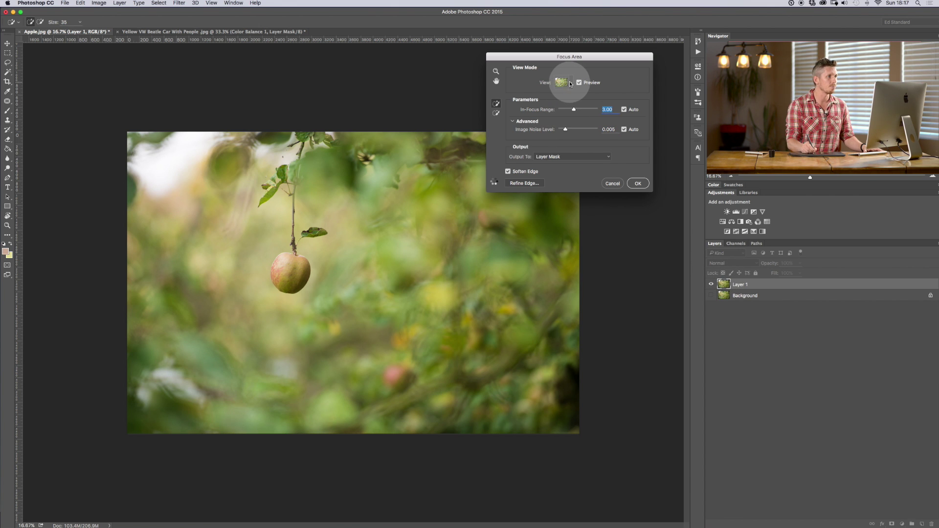
left_click(570, 83)
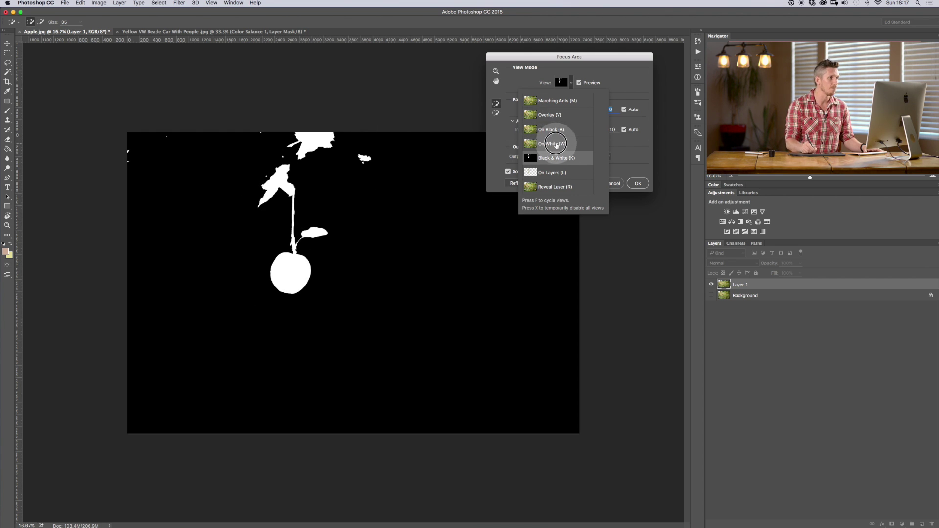
left_click(552, 144)
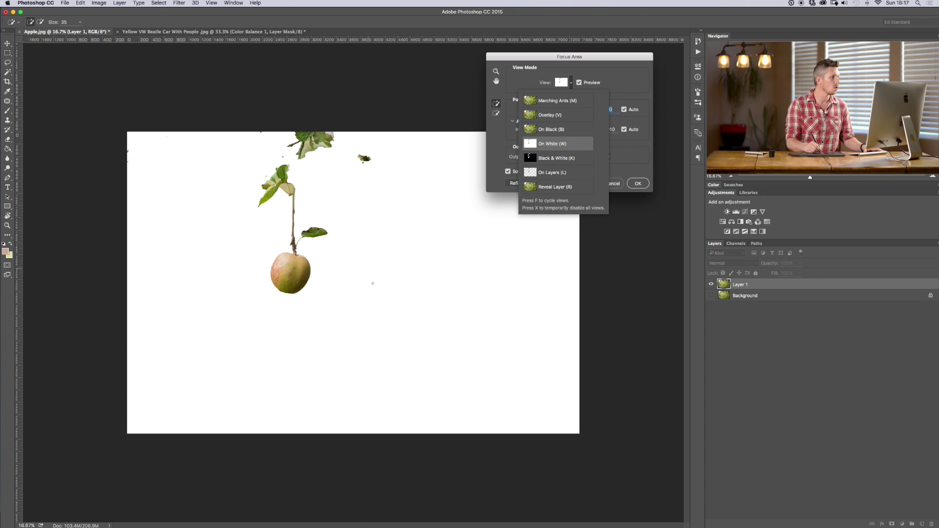
left_click(630, 79)
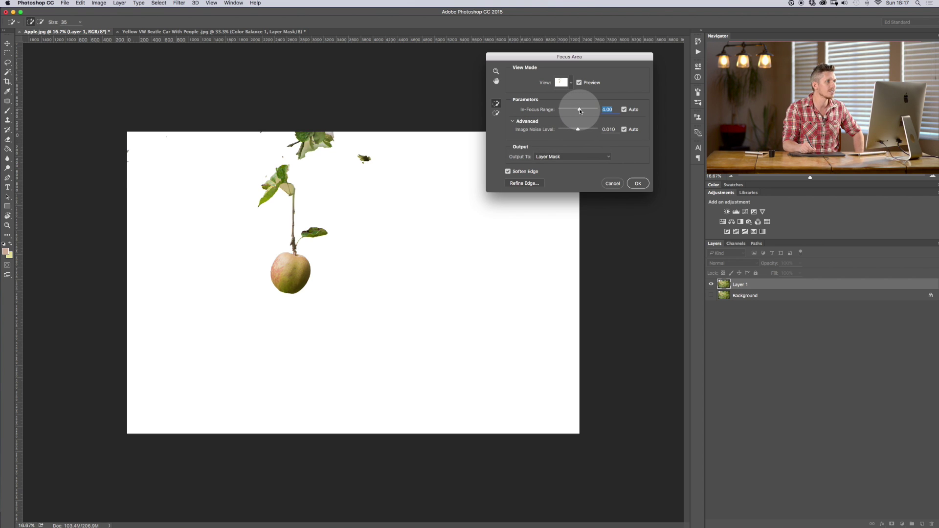
Step: Raise In-Focus Range to 5.59 and switch to the Focus Area subtract brush
left_click_drag(581, 109, 588, 109)
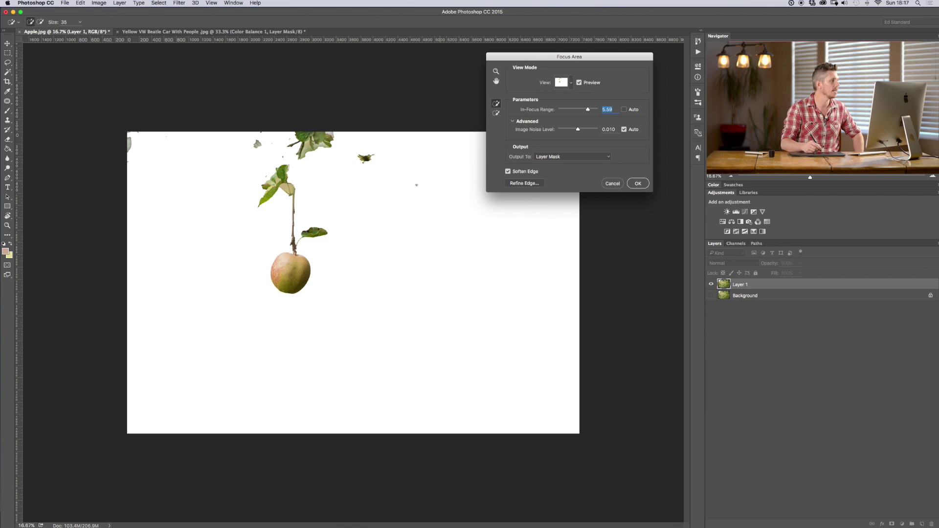
left_click(122, 140)
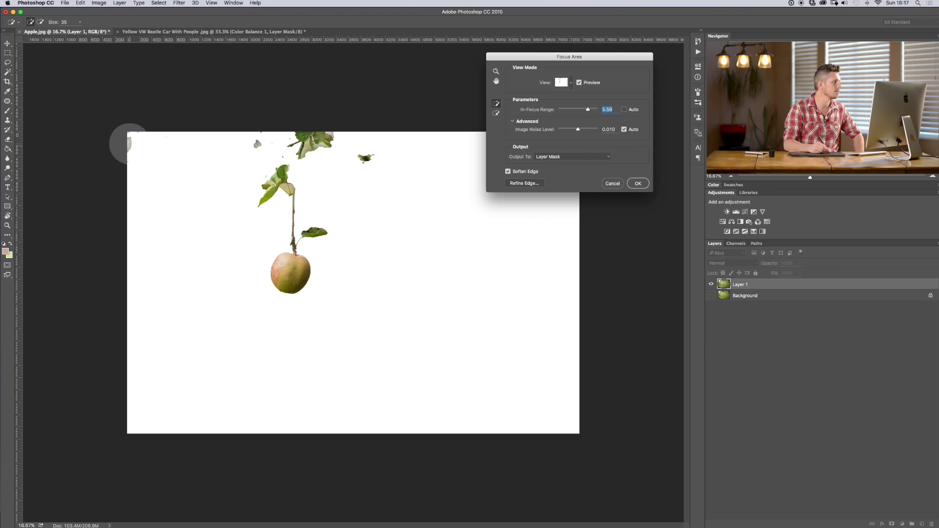
left_click(496, 113)
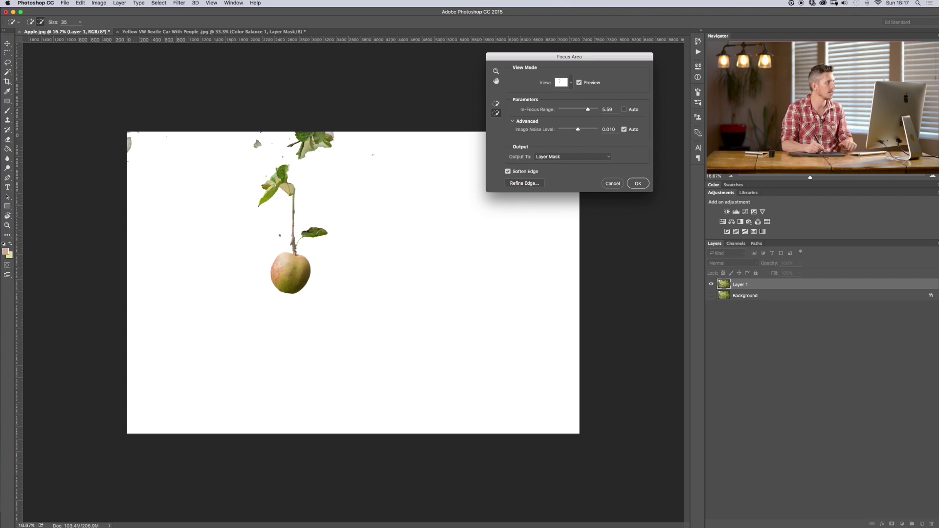
Step: Enlarge the refine brush to 300, add top-edge leaf bits, and subtract the stray top leaves
key("bracketright")
key("bracketright")
key("bracketright")
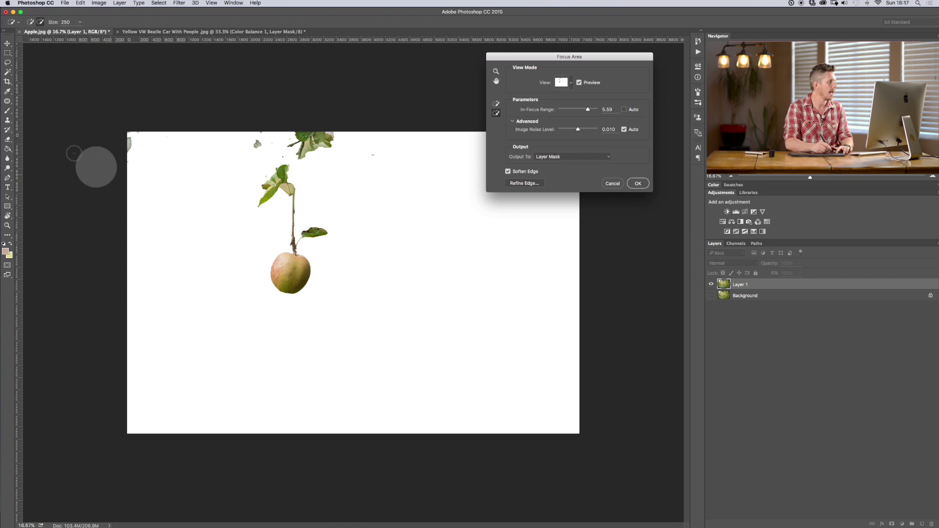
left_click(132, 125)
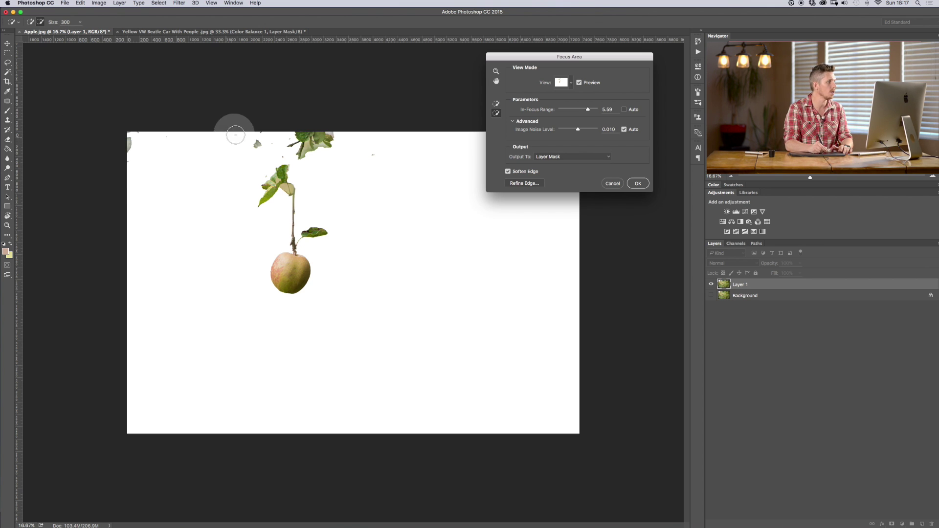
left_click(368, 150)
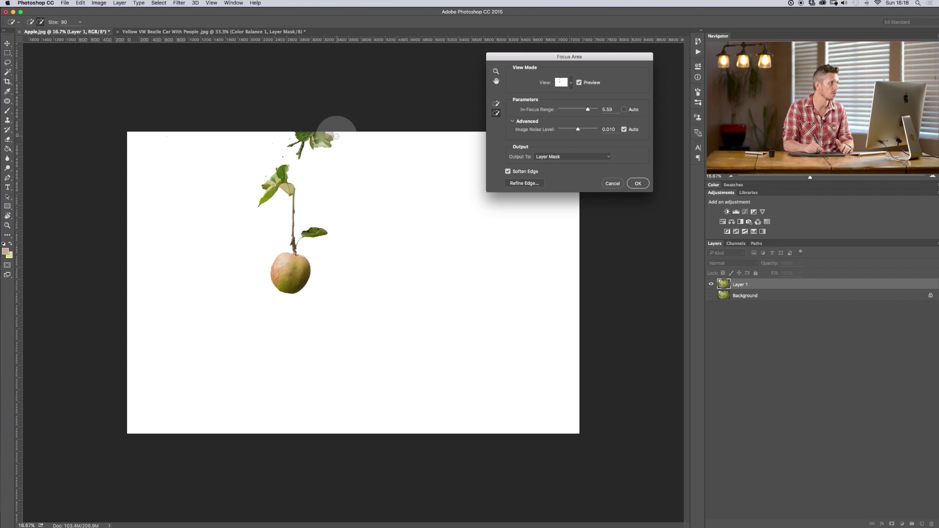
mouse_move(336, 136)
left_mouse_down()
mouse_move(325, 130)
mouse_move(342, 126)
left_mouse_up()
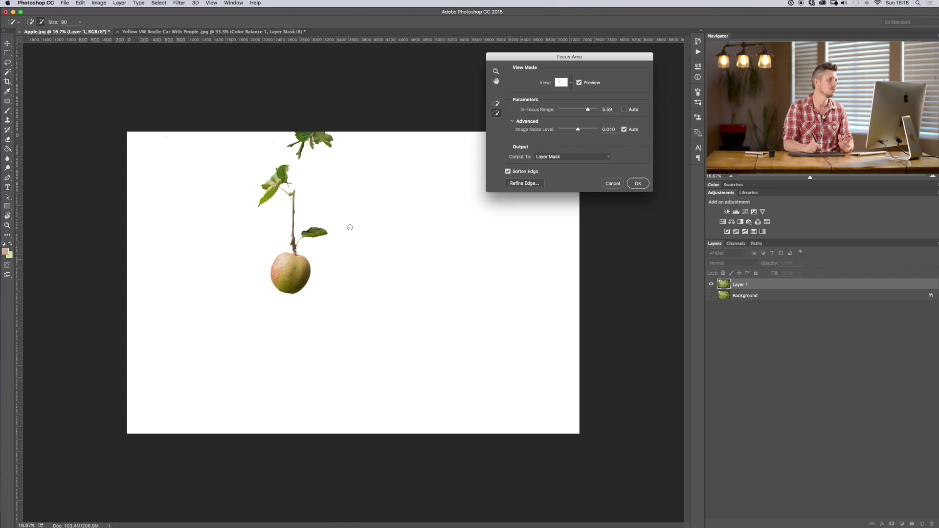
left_click(607, 157)
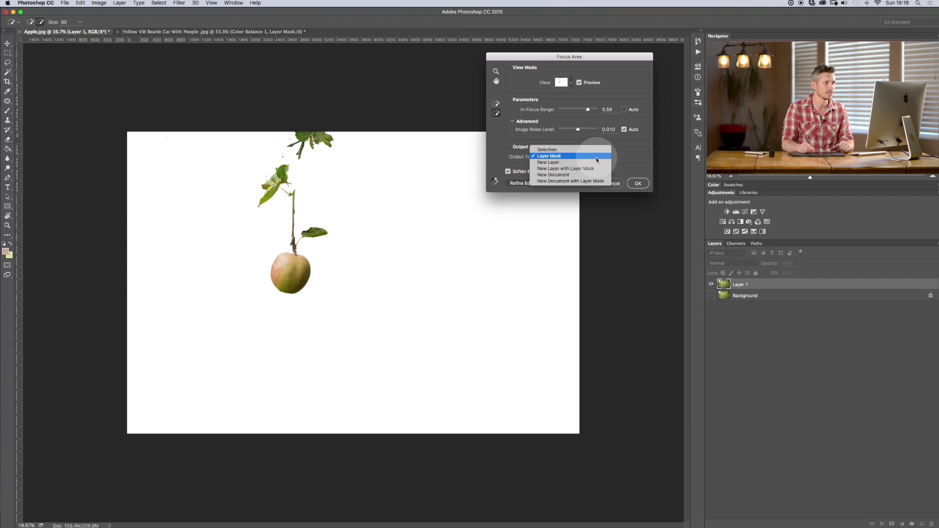
Step: Output the Focus Area cut-out as New Layer with Layer Mask, creating 'Layer 1 copy'
left_click(597, 156)
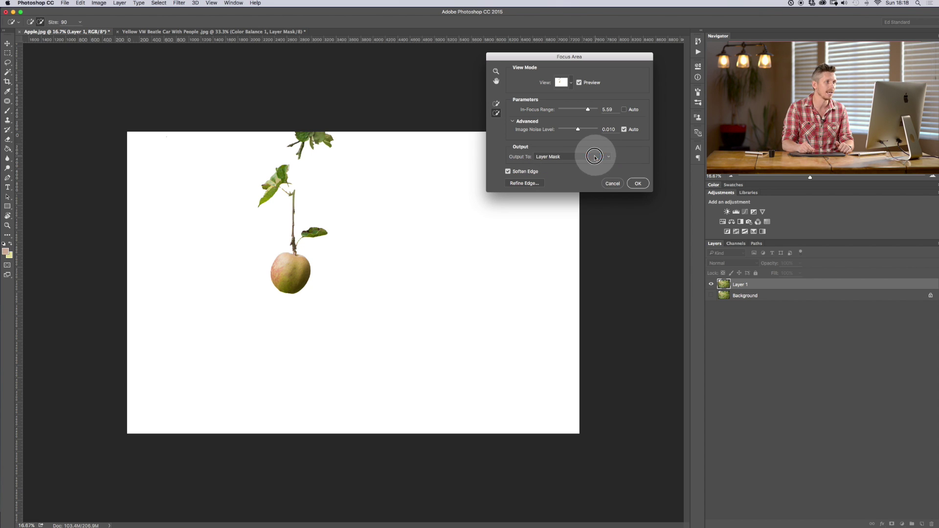
left_click(595, 157)
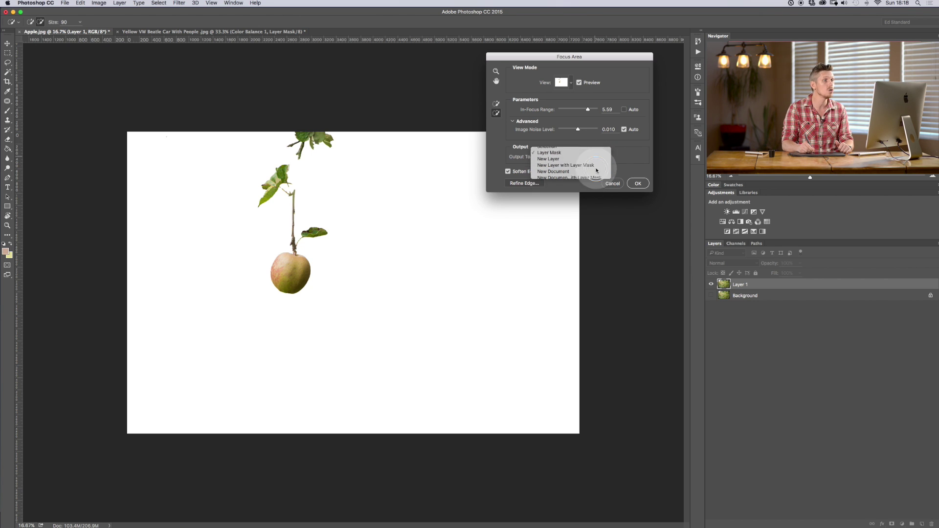
left_click(596, 170)
left_click(599, 158)
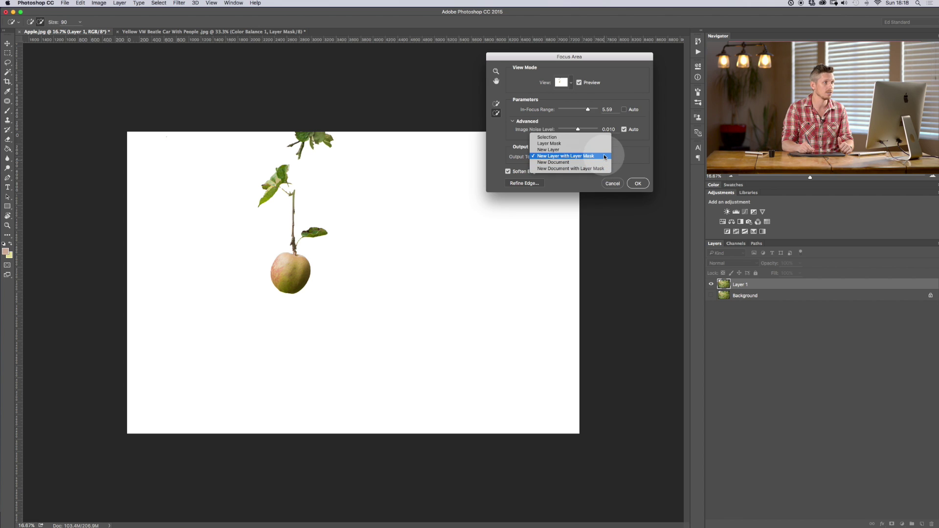
left_click(604, 156)
left_click(638, 184)
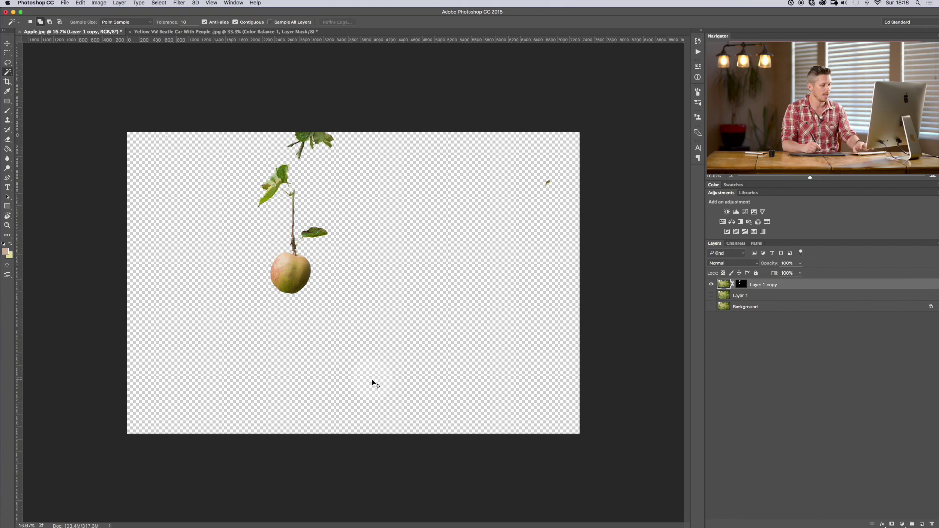
key("super+equal")
key("super+equal")
key("super+equal")
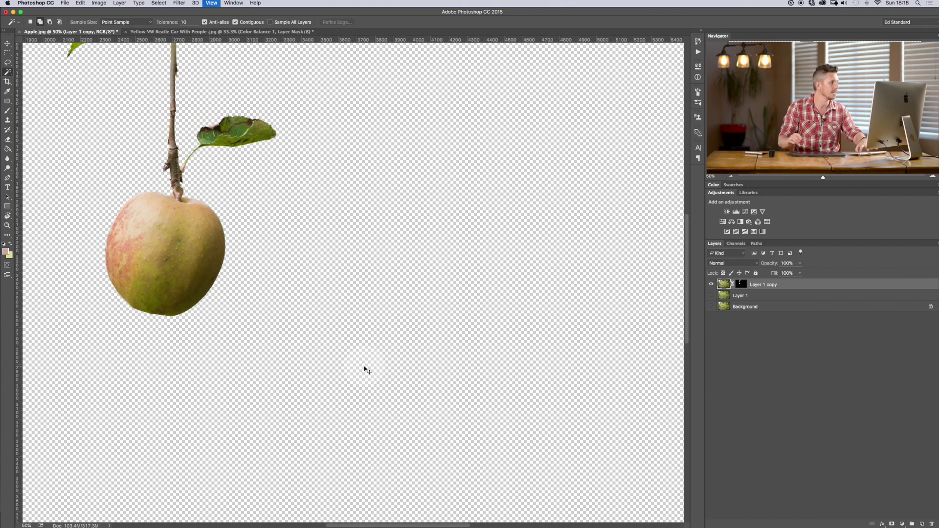
Step: Zoom in and pan around the apple cut-out, then select Layer 1
key("super+equal")
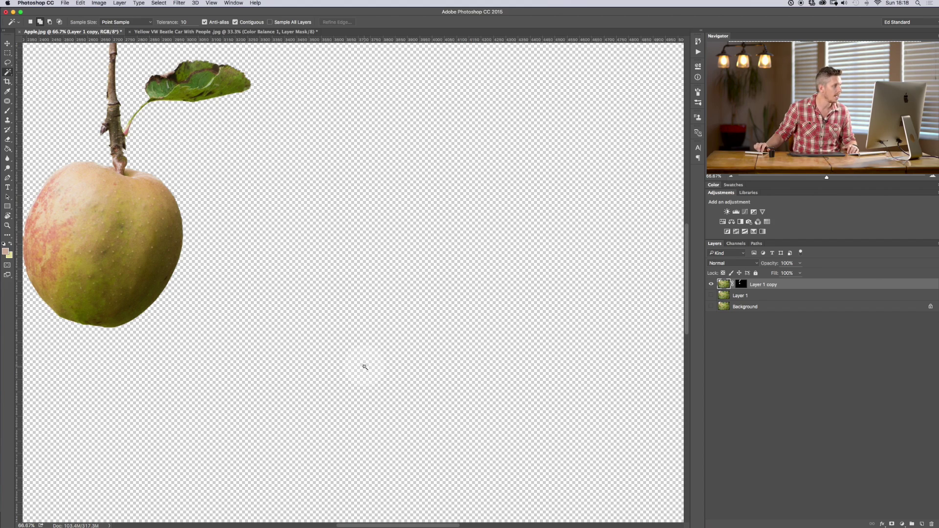
scroll(364, 367, "left", 10)
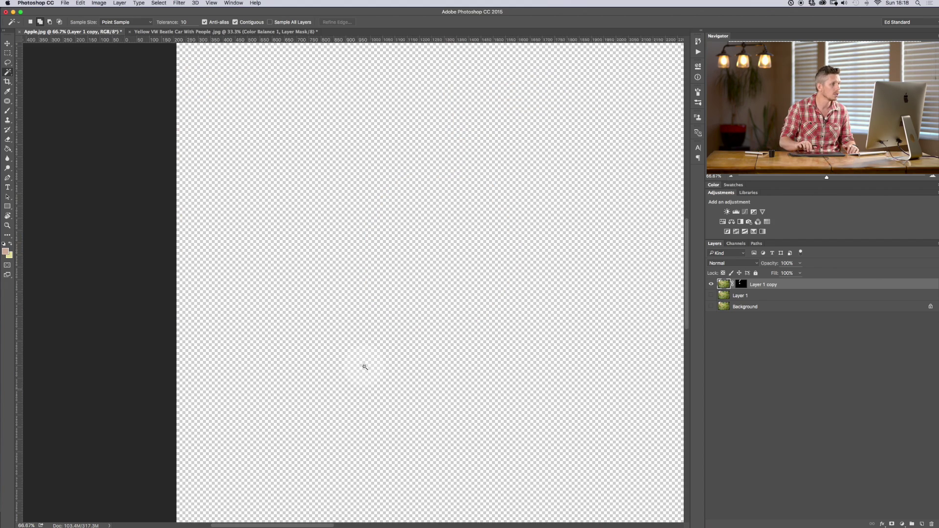
scroll(364, 366, "up", 5)
scroll(365, 367, "right", 6)
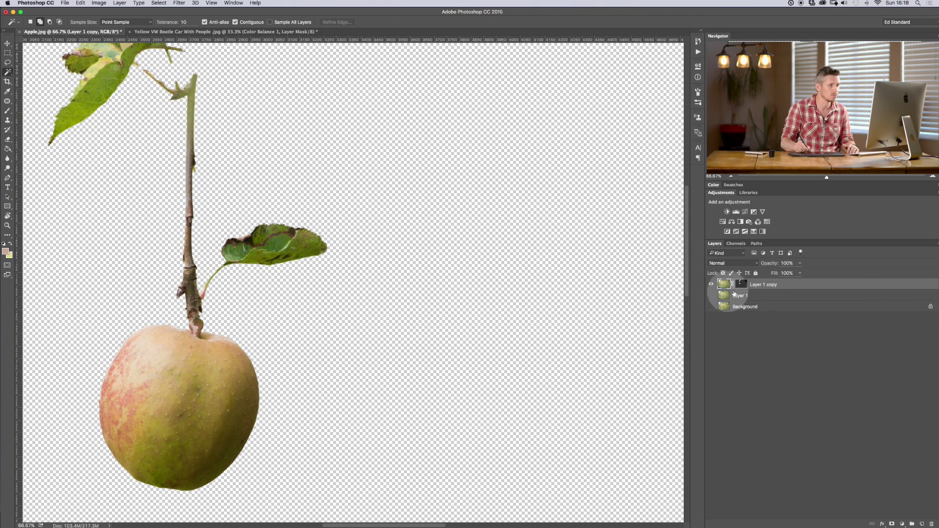
left_click(753, 296)
Step: Create a new Layer 2 and pick orange as the Paint Bucket fill colour
key("super+shift+n")
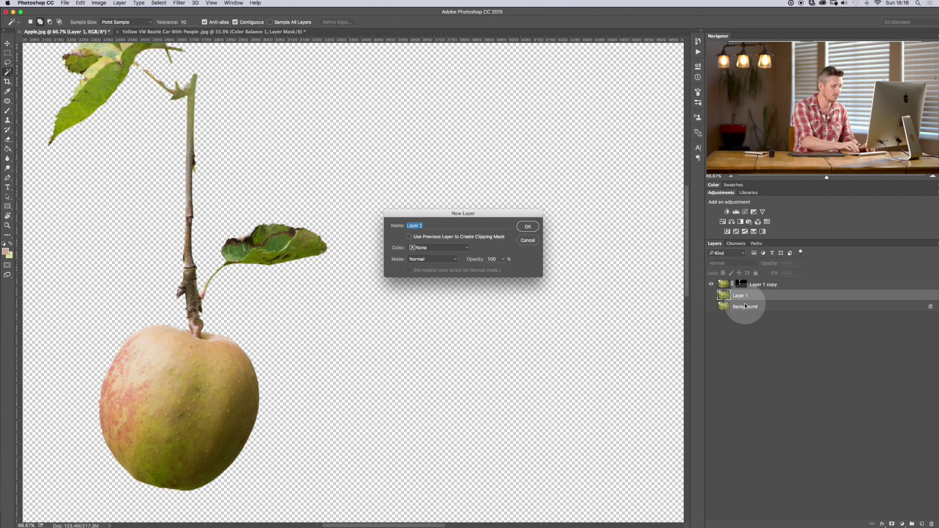
key("Return")
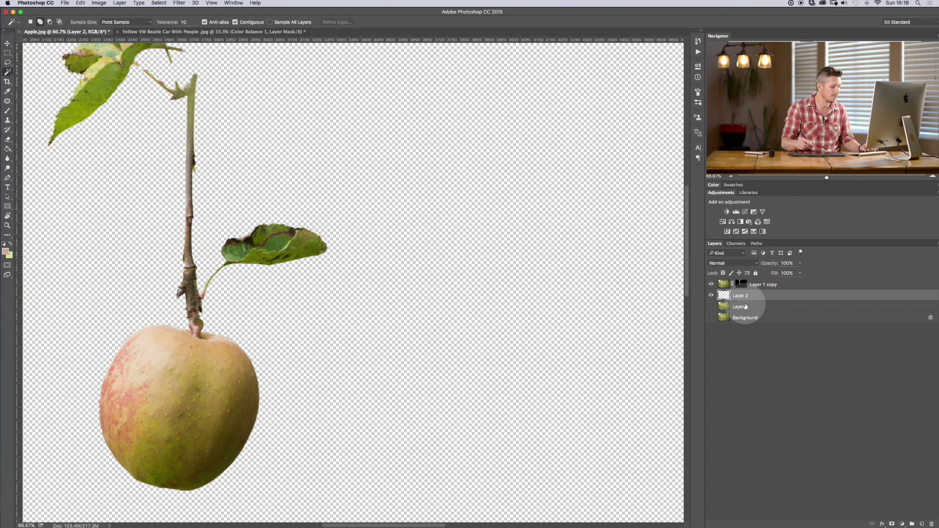
left_click(7, 149)
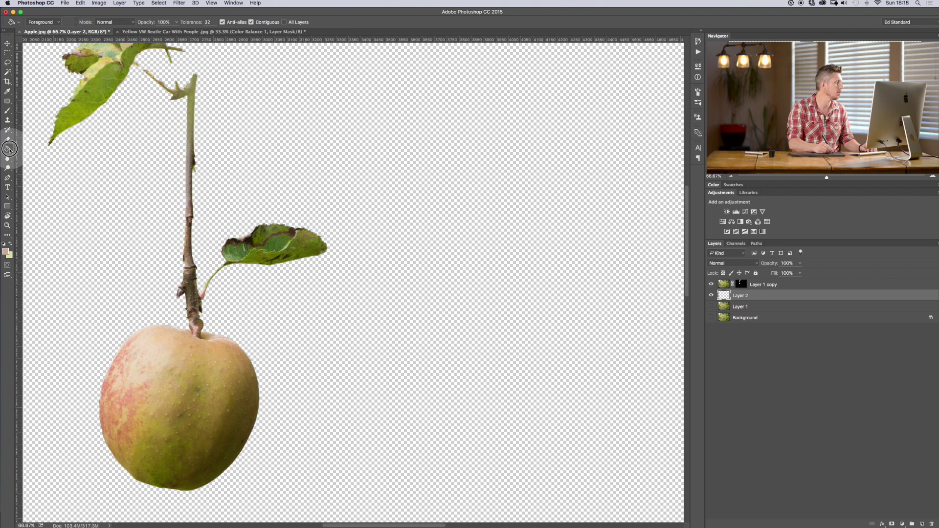
left_click(5, 252)
left_click_drag(611, 301, 817, 298)
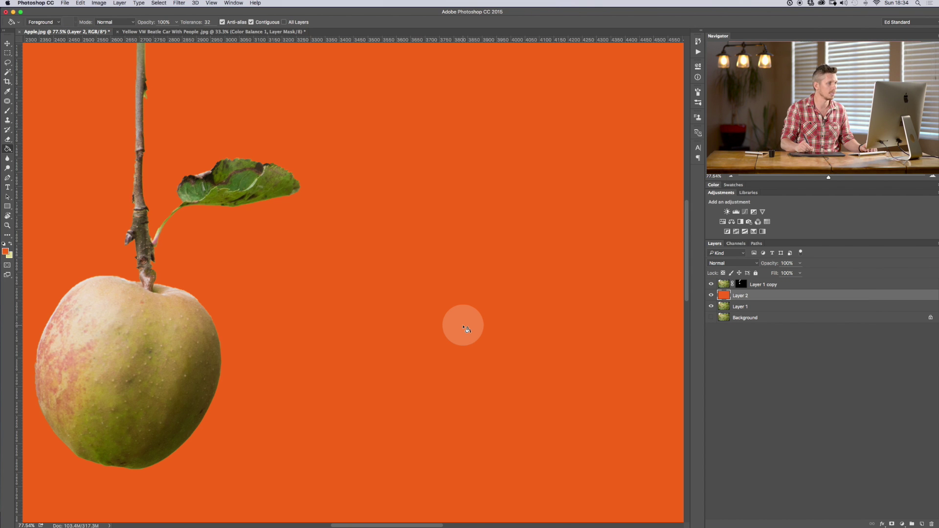
Step: Pan around the orange-filled Layer 2, then hide it to reveal the original apple photo
scroll(464, 328, "down", 5)
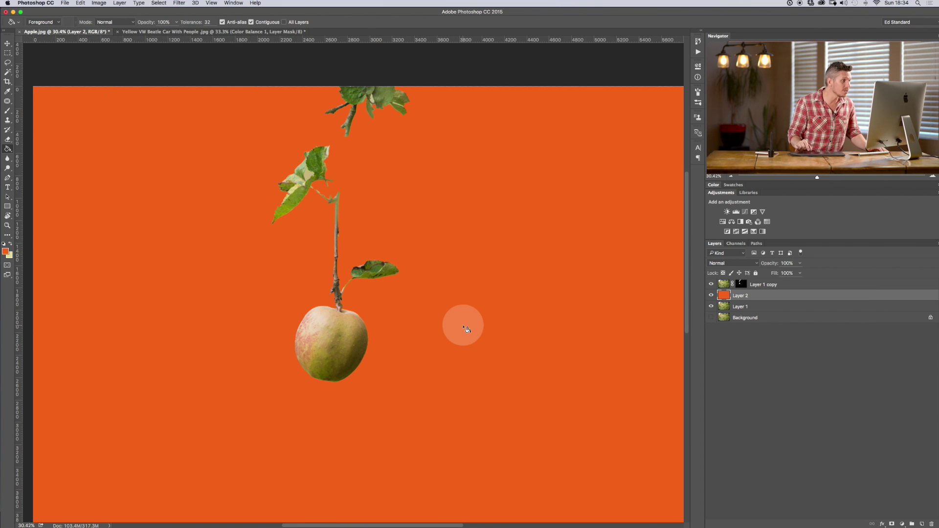
scroll(464, 328, "up", 3)
scroll(465, 324, "up", 4)
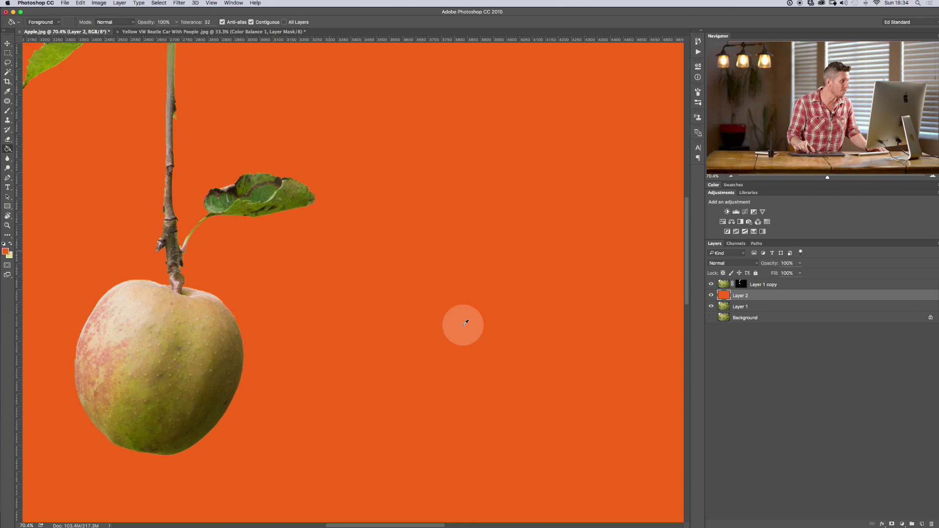
scroll(463, 324, "up", 3)
scroll(464, 324, "left", 3)
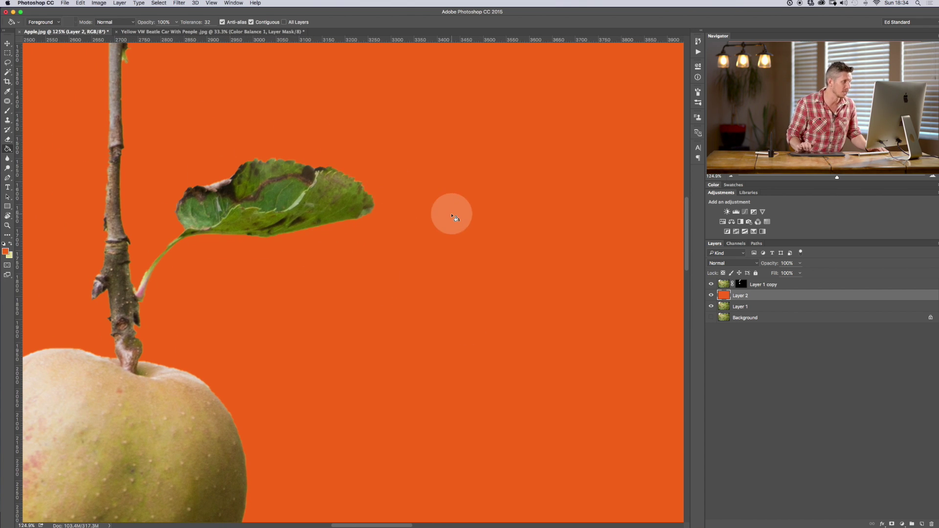
scroll(452, 214, "down", 1)
scroll(452, 213, "right", 1)
scroll(451, 215, "down", 5)
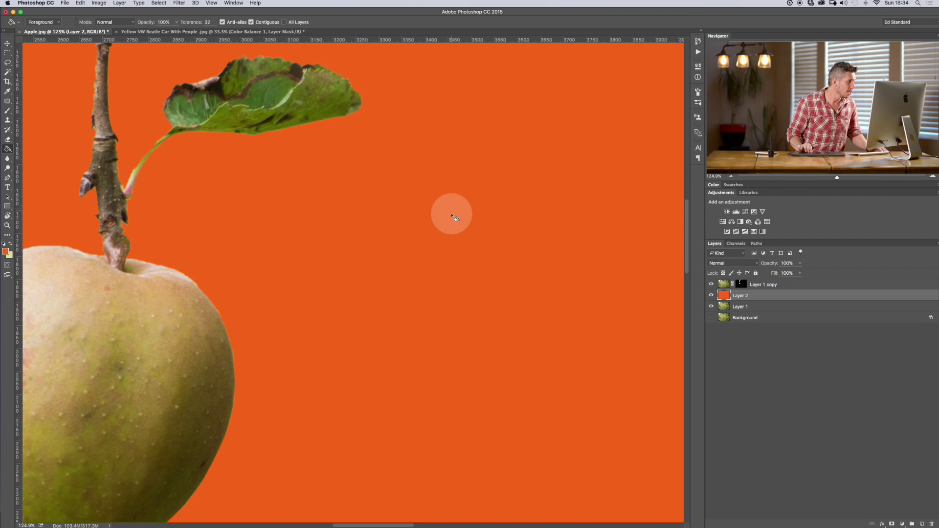
scroll(451, 215, "left", 3)
scroll(452, 214, "down", 10)
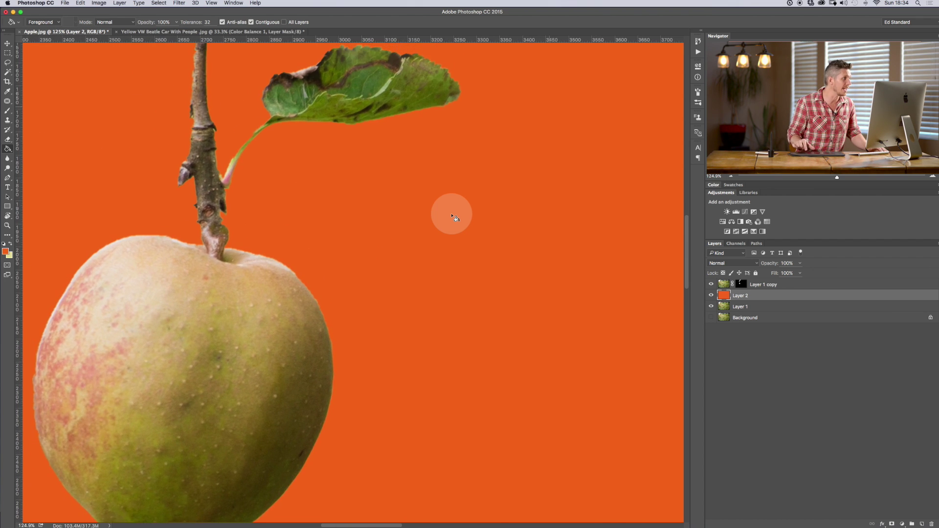
scroll(454, 212, "down", 3)
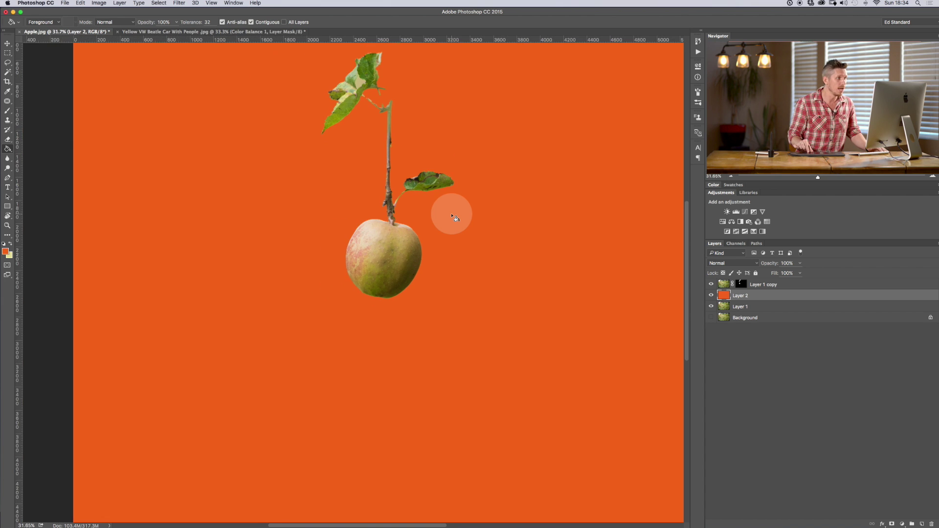
scroll(451, 214, "right", 5)
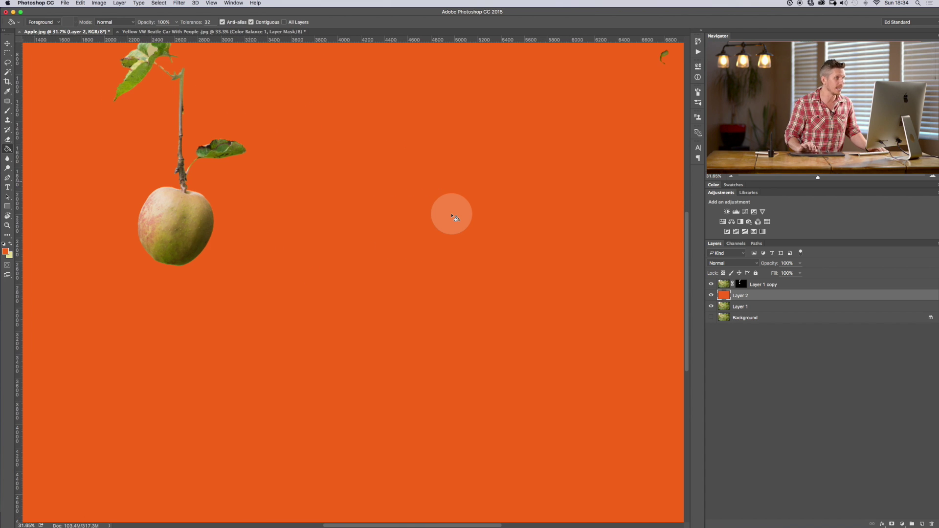
left_click(711, 295)
scroll(398, 279, "down", 6)
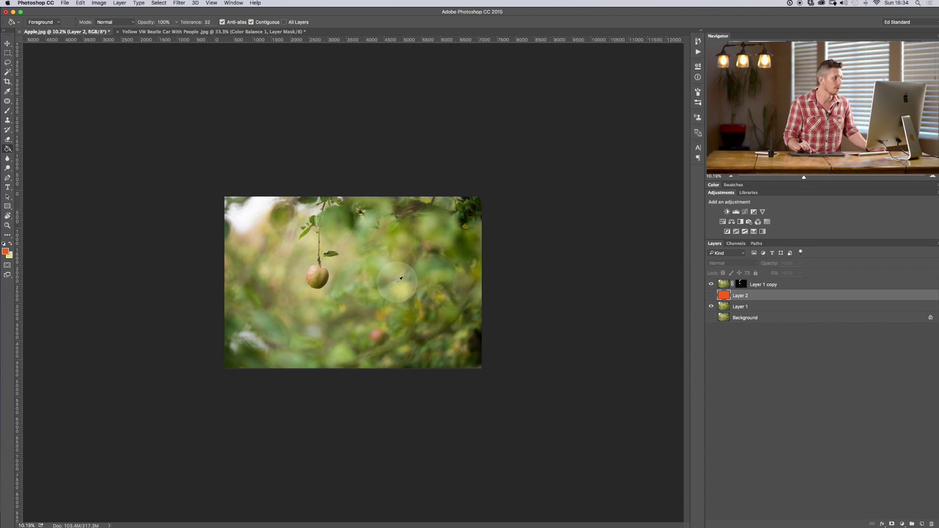
scroll(399, 280, "up", 2)
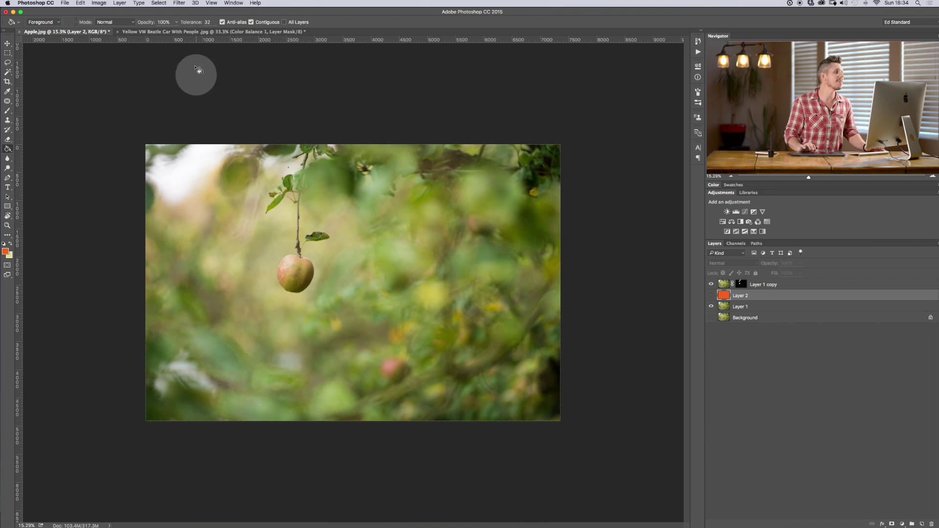
Step: Return to the Yellow VW Beatle Car With People document showing the orange Beetle
left_click(201, 35)
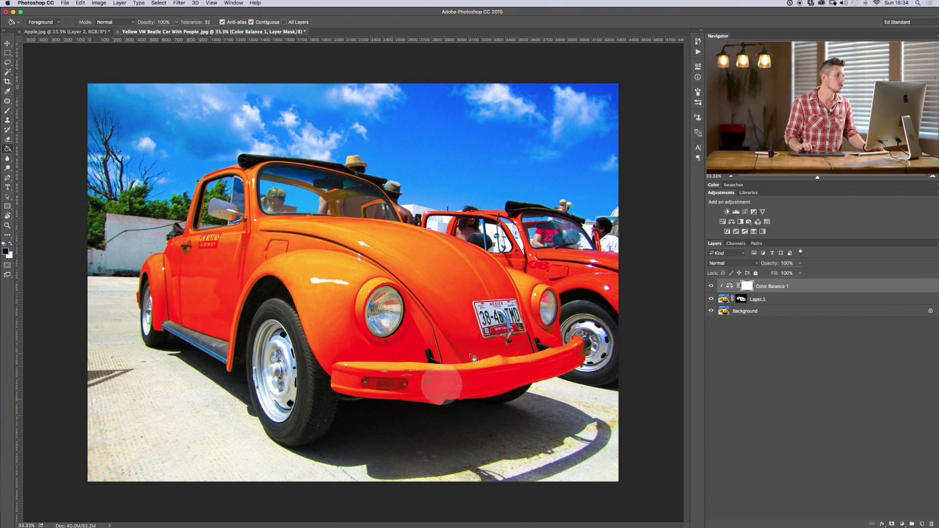